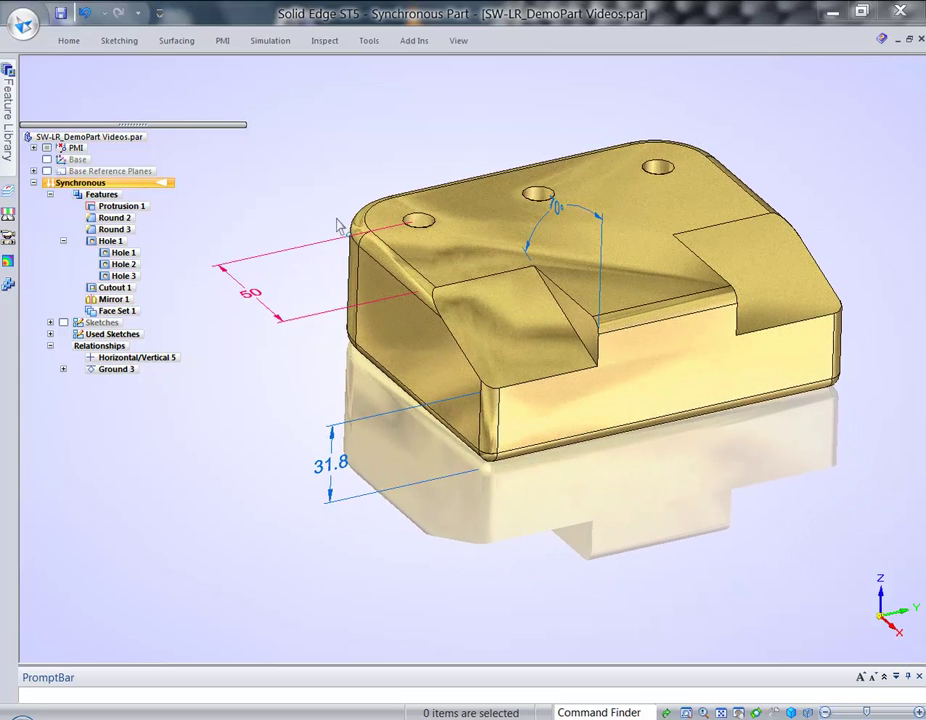
Expand the PMI dimensions and show the BASE Dims group and the From top dimension on the part.
{"action": "scroll", "coordinate": [306, 186], "scroll_direction": "up", "scroll_amount": 3}
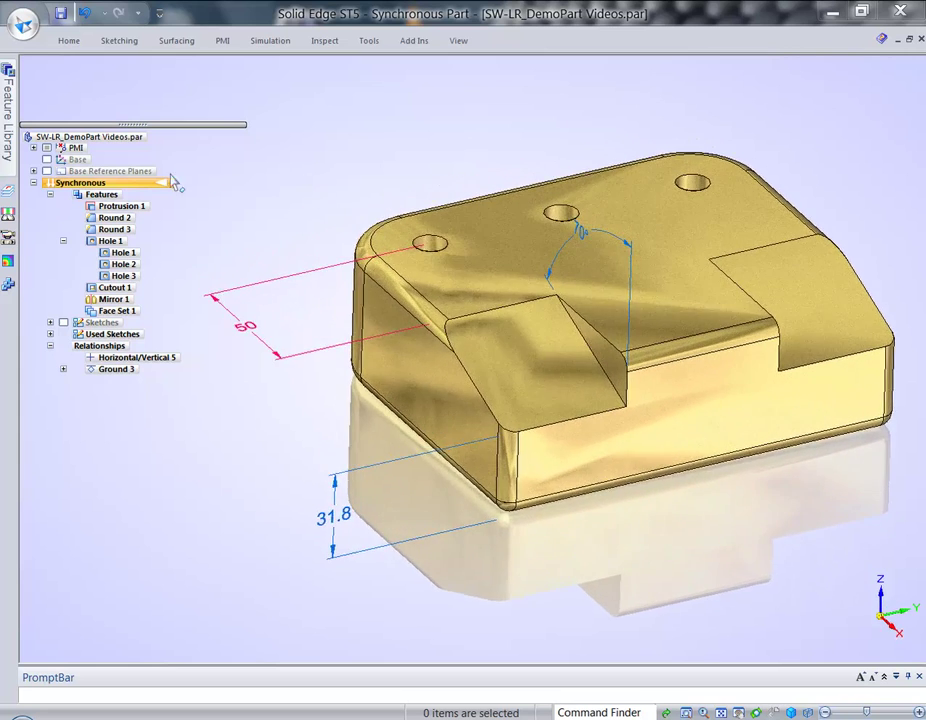
{"action": "left_click", "coordinate": [34, 147]}
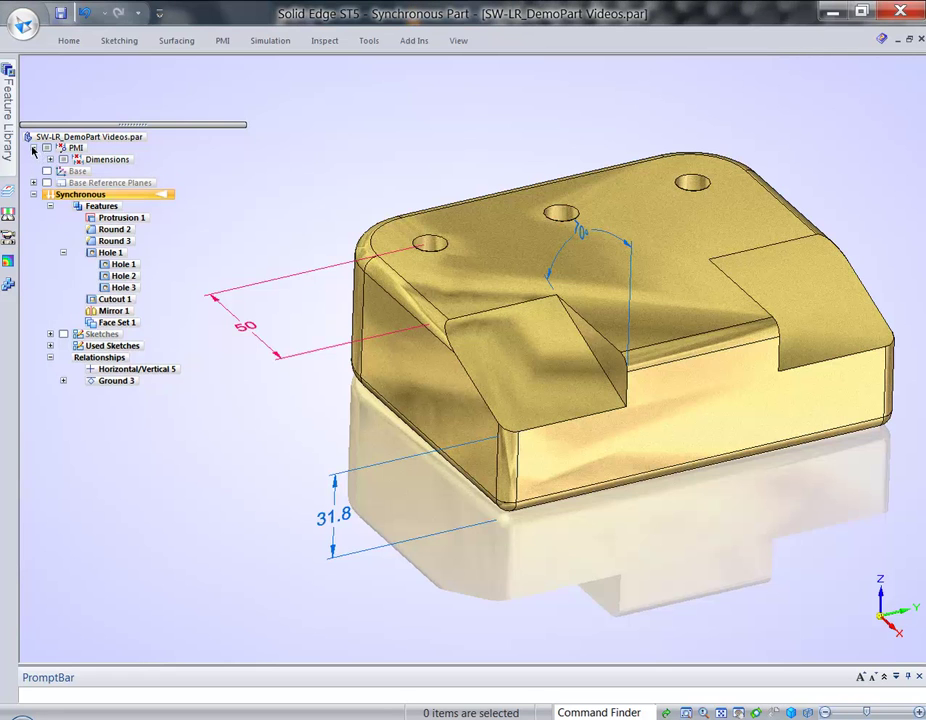
{"action": "left_click", "coordinate": [50, 159]}
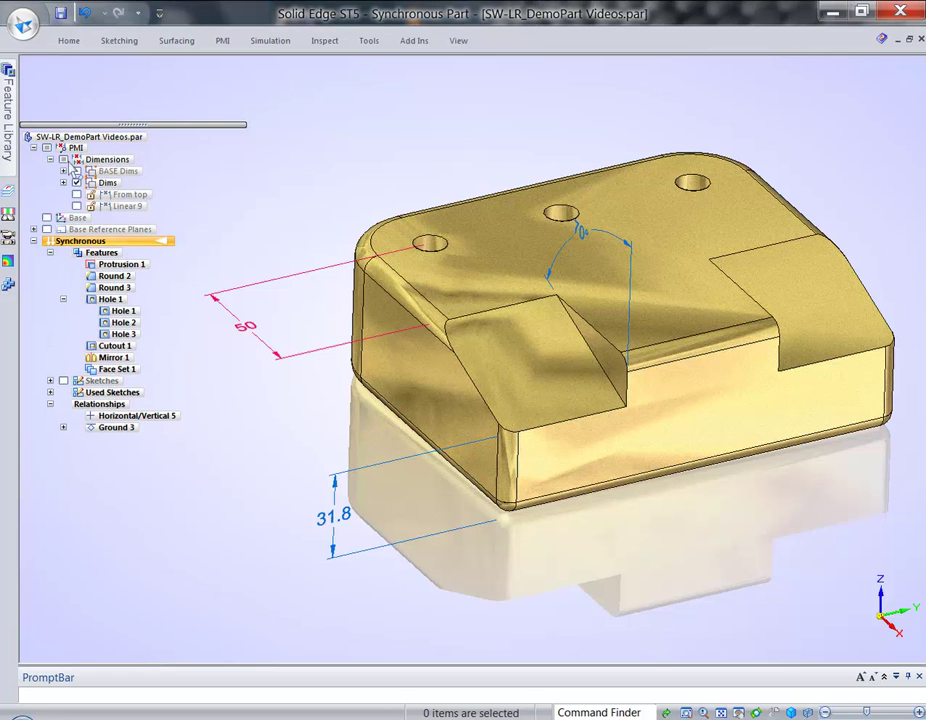
{"action": "left_click", "coordinate": [63, 171]}
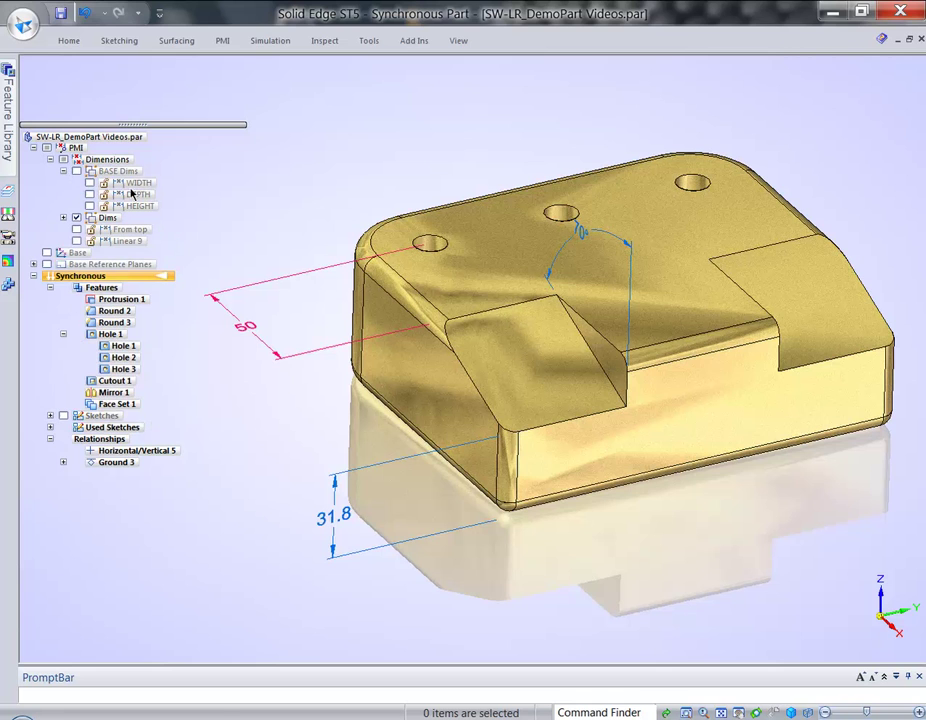
{"action": "left_click", "coordinate": [77, 172]}
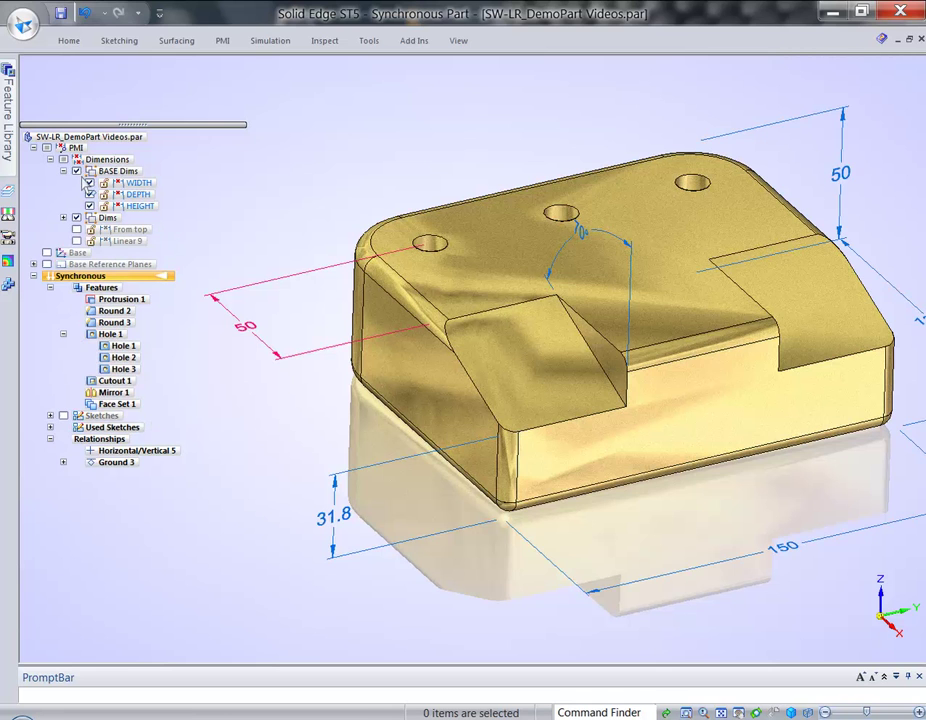
{"action": "left_click", "coordinate": [77, 172]}
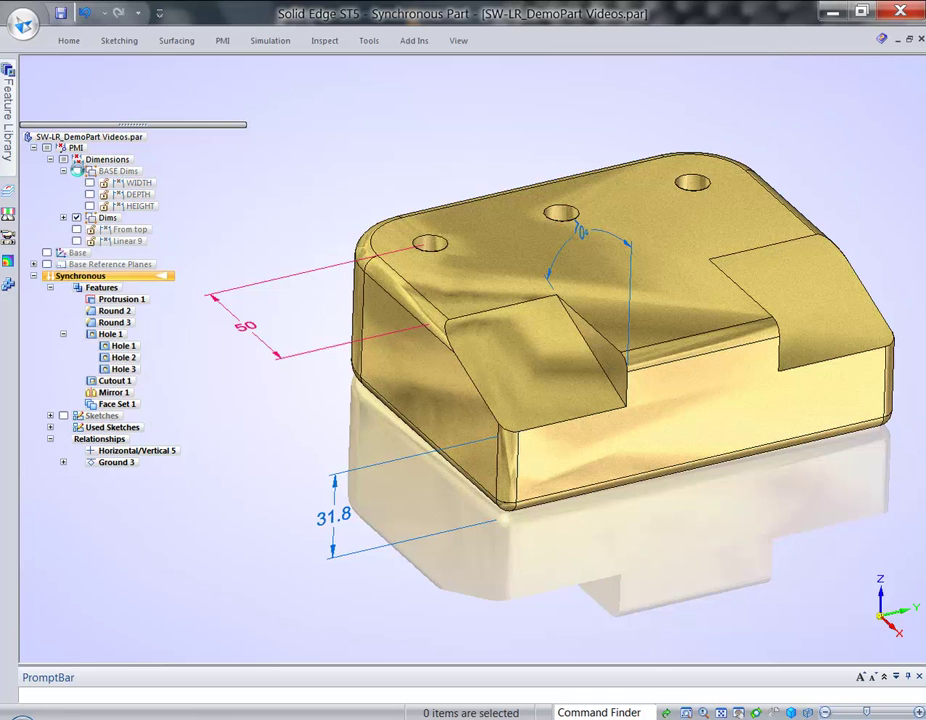
{"action": "left_click", "coordinate": [77, 172]}
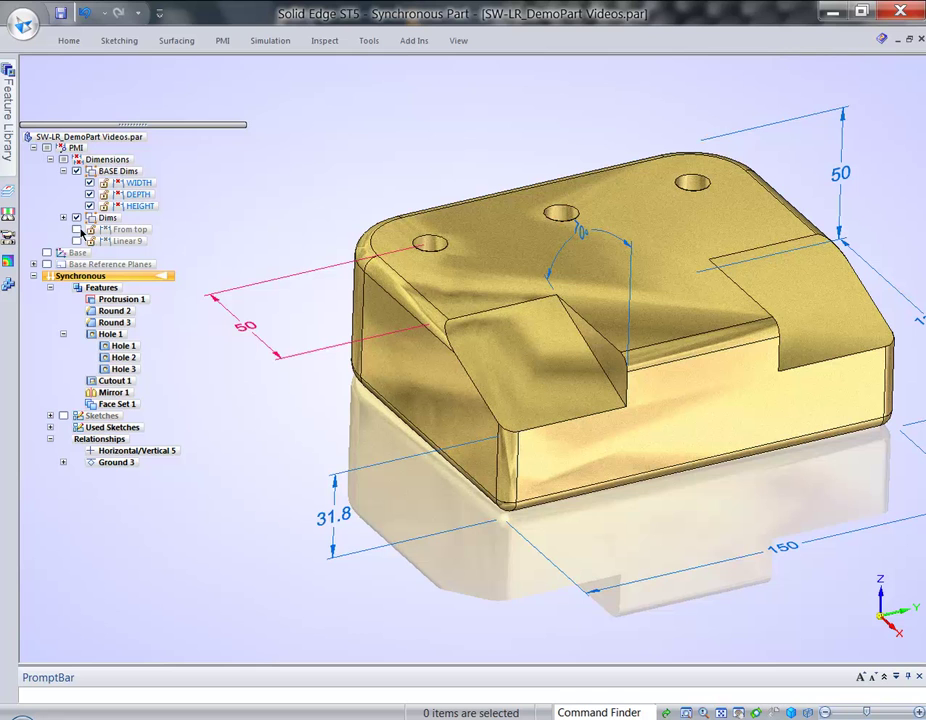
{"action": "left_click", "coordinate": [77, 230]}
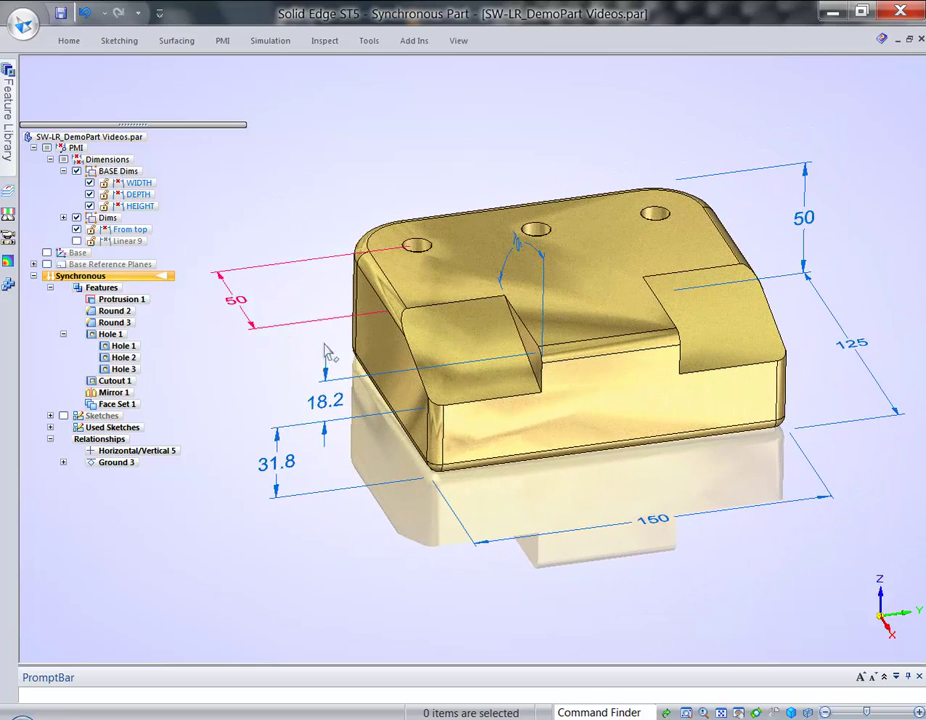
Lock the From top and HEIGHT dimensions.
{"action": "left_click", "coordinate": [334, 392]}
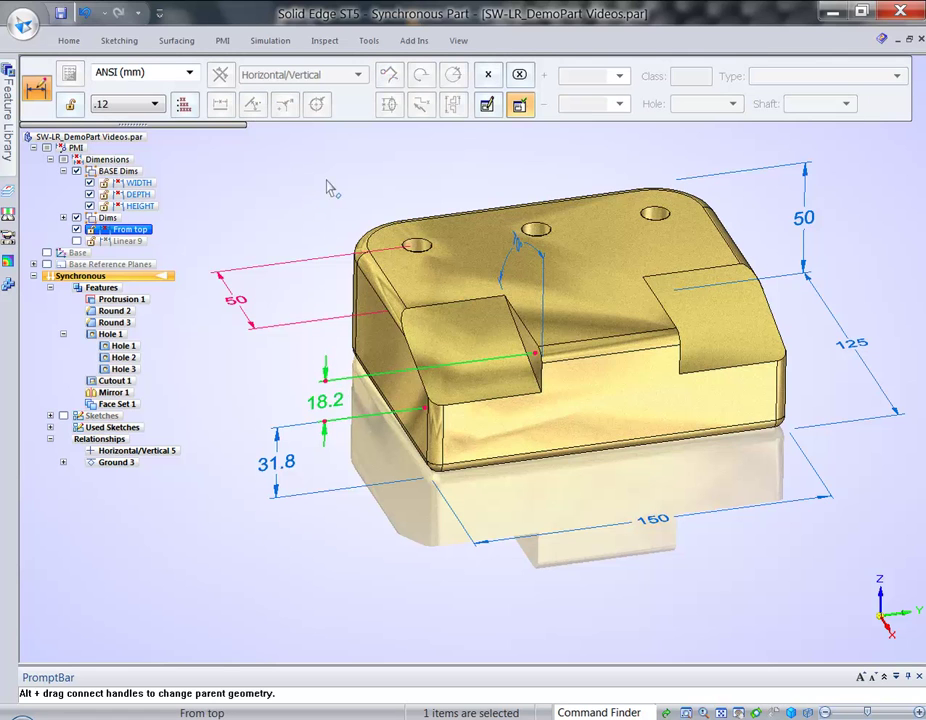
{"action": "left_click", "coordinate": [724, 178], "text": "ctrl"}
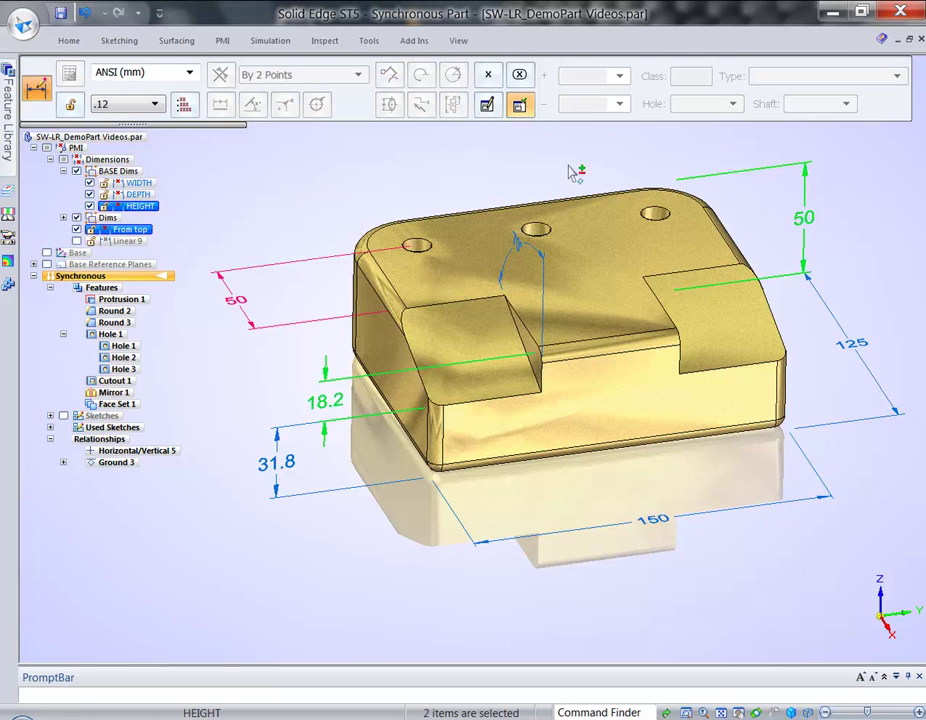
{"action": "left_click", "coordinate": [70, 104]}
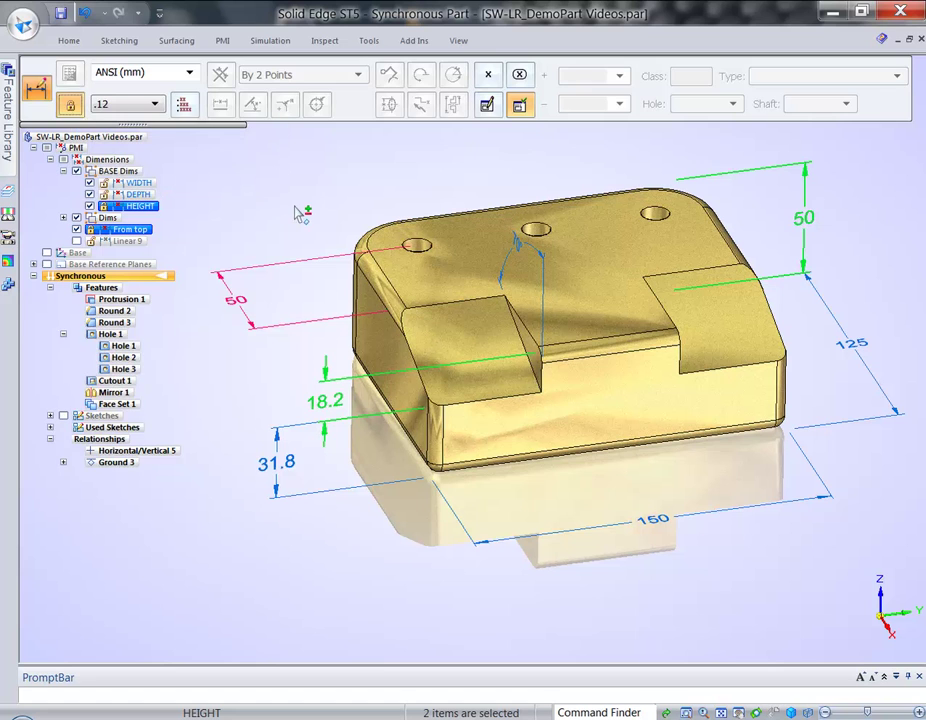
{"action": "key", "text": "Escape"}
{"action": "middle_click_drag", "start_coordinate": [372, 648], "coordinate": [431, 632]}
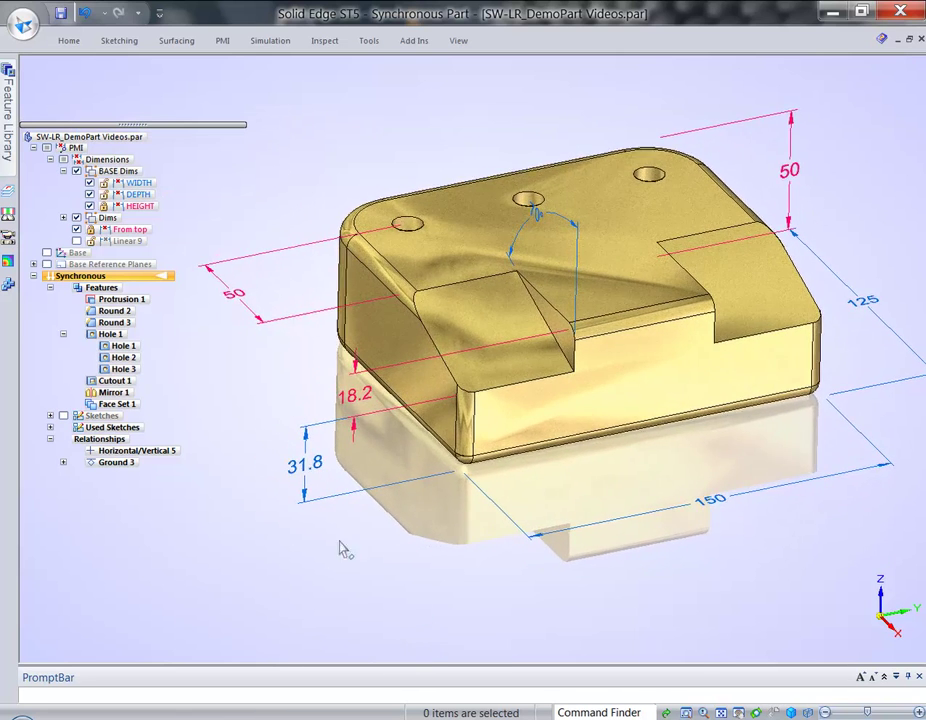
Set the 31.8 mm vertical dimension of the front sloped face to 25 mm and inspect the conflicting faces and dimensions.
{"action": "left_click", "coordinate": [305, 462]}
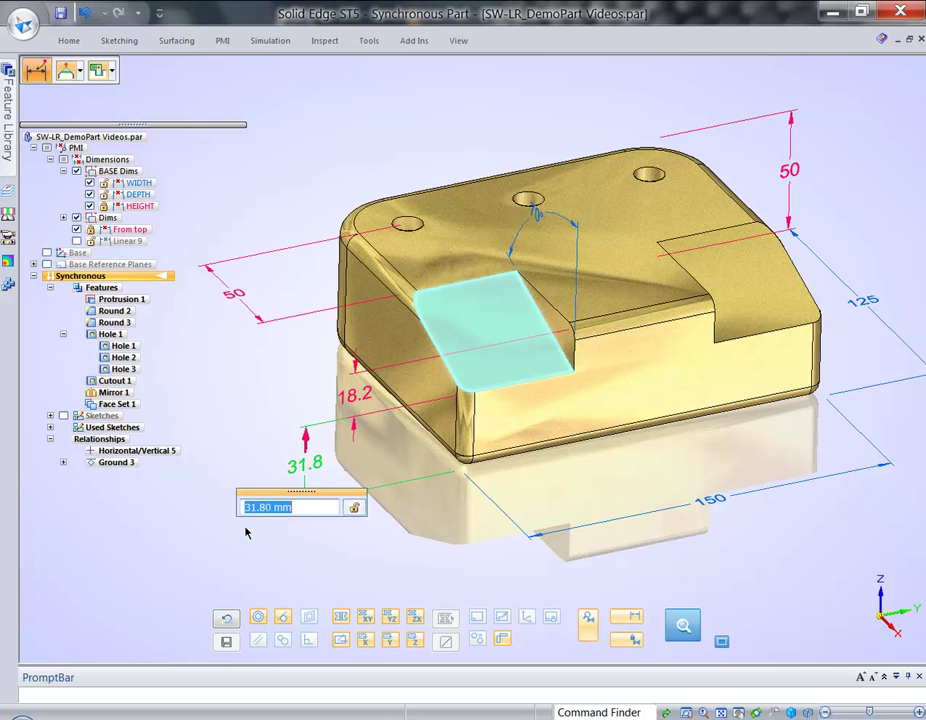
{"action": "type", "text": "25"}
{"action": "key", "text": "Return"}
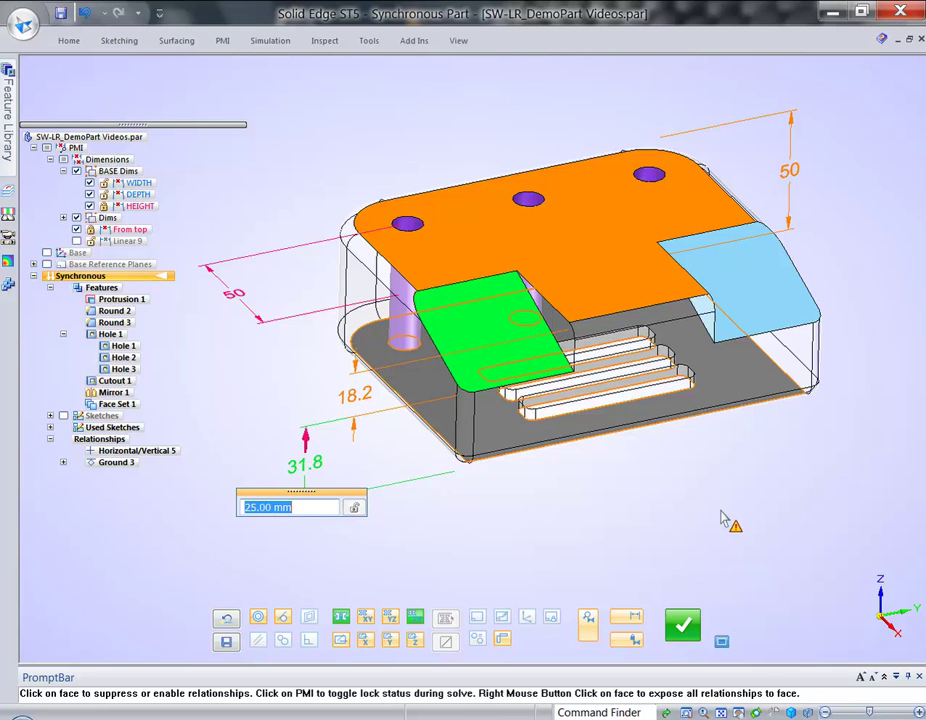
{"action": "key", "text": "Escape"}
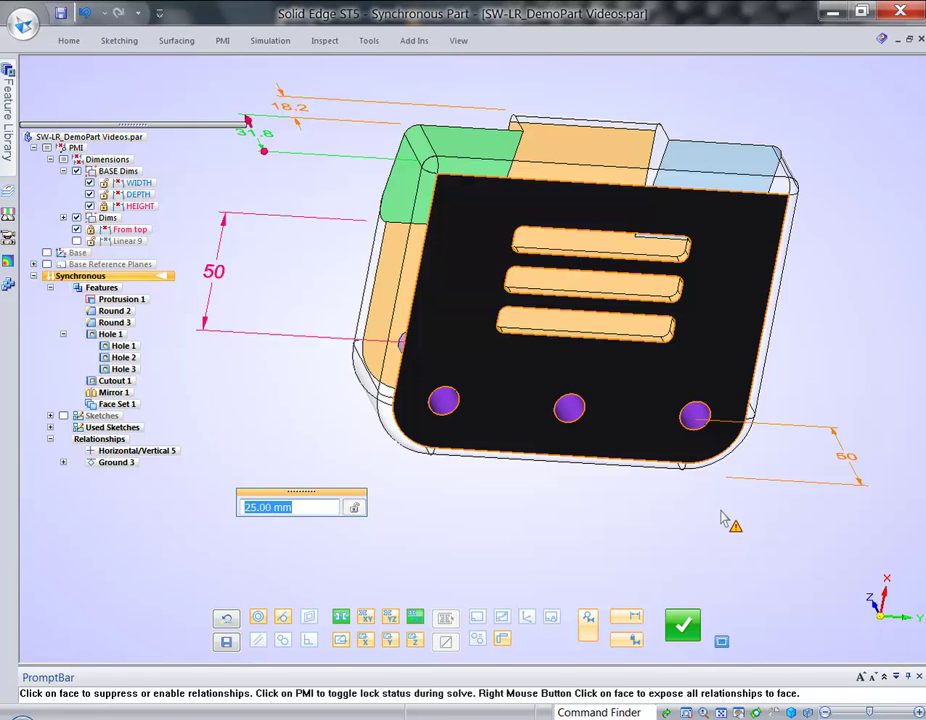
{"action": "key", "text": "Escape"}
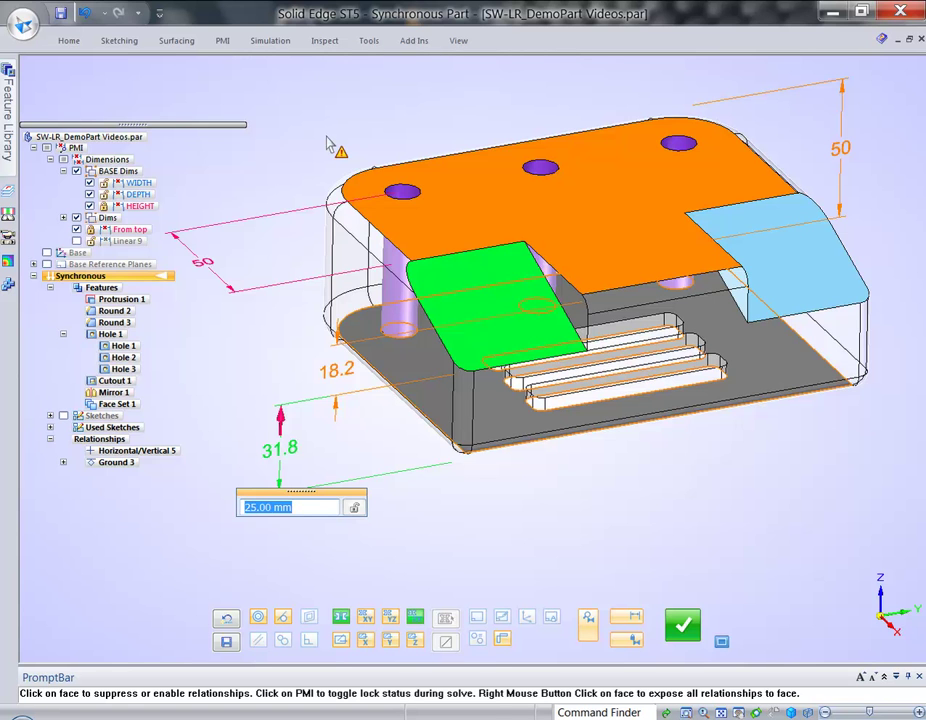
{"action": "key", "text": "Return"}
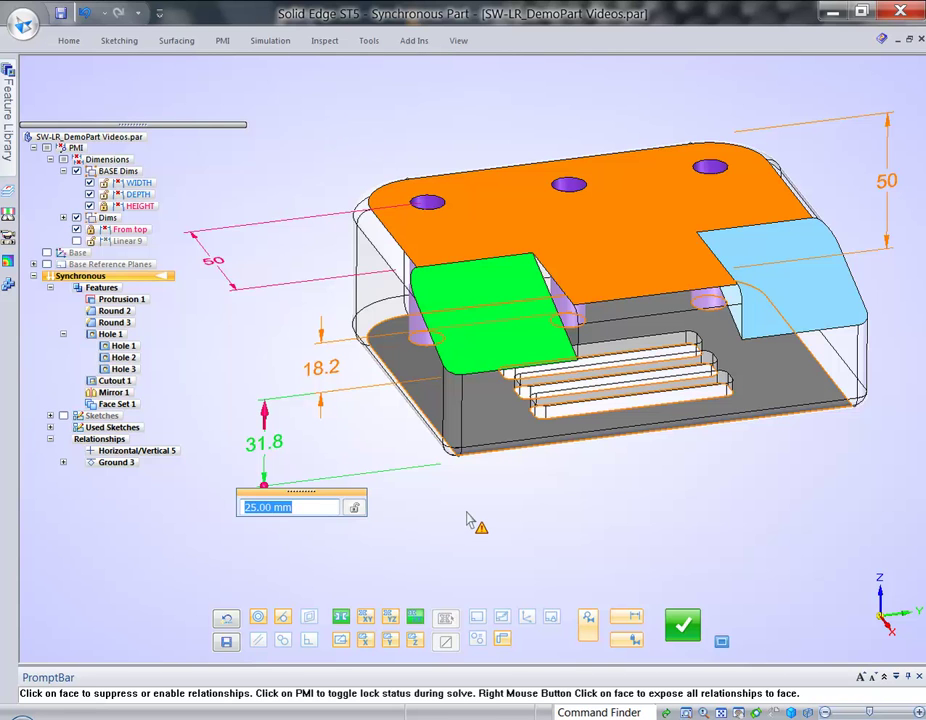
{"action": "middle_click_drag", "start_coordinate": [467, 513], "coordinate": [484, 490]}
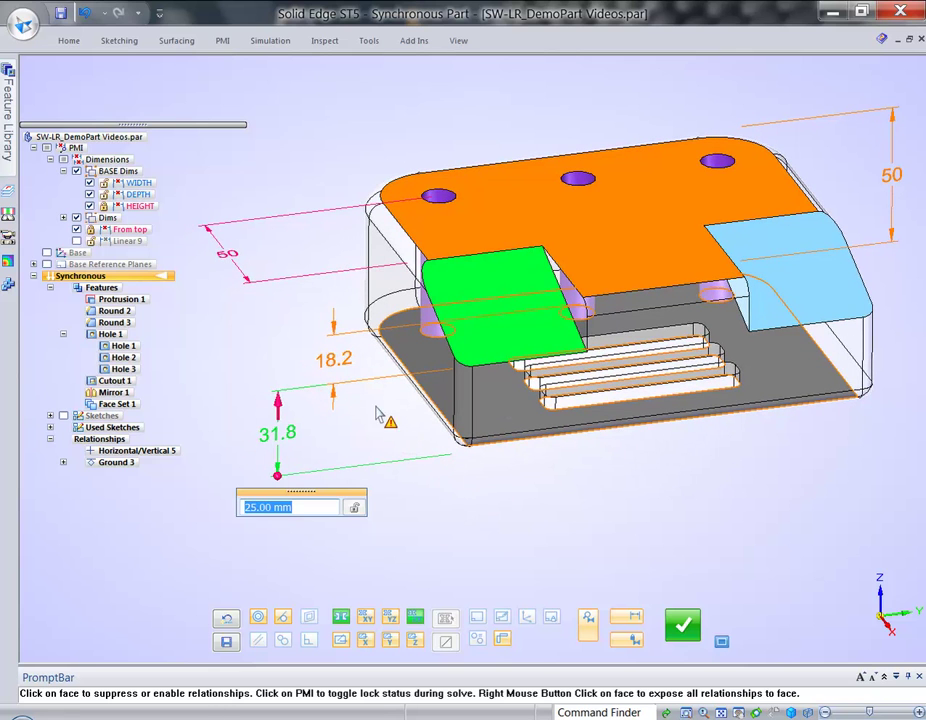
Resolve the conflict by releasing the overall HEIGHT dimension while keeping the From top dimension locked, and accept the edit.
{"action": "left_click", "coordinate": [338, 362]}
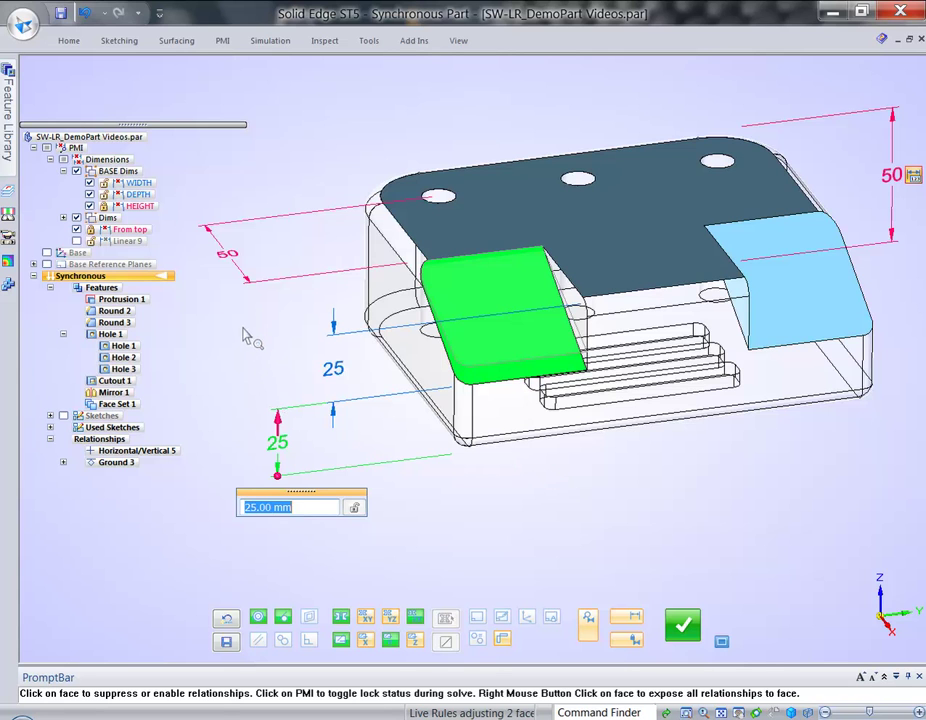
{"action": "left_click", "coordinate": [333, 368]}
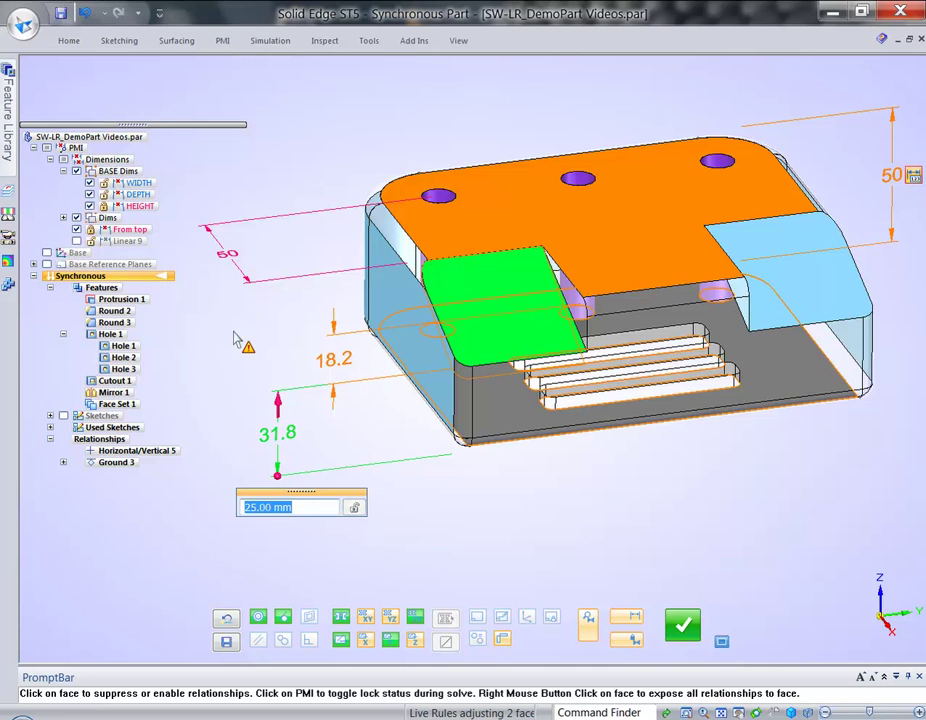
{"action": "left_click", "coordinate": [620, 198]}
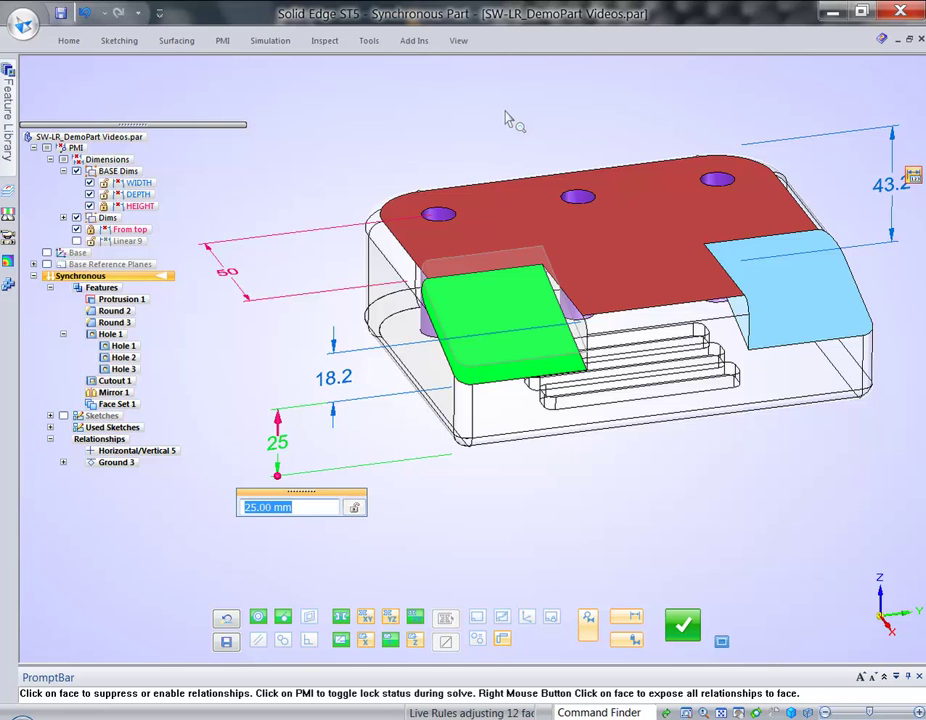
{"action": "key", "text": "Escape"}
{"action": "key", "text": "Return"}
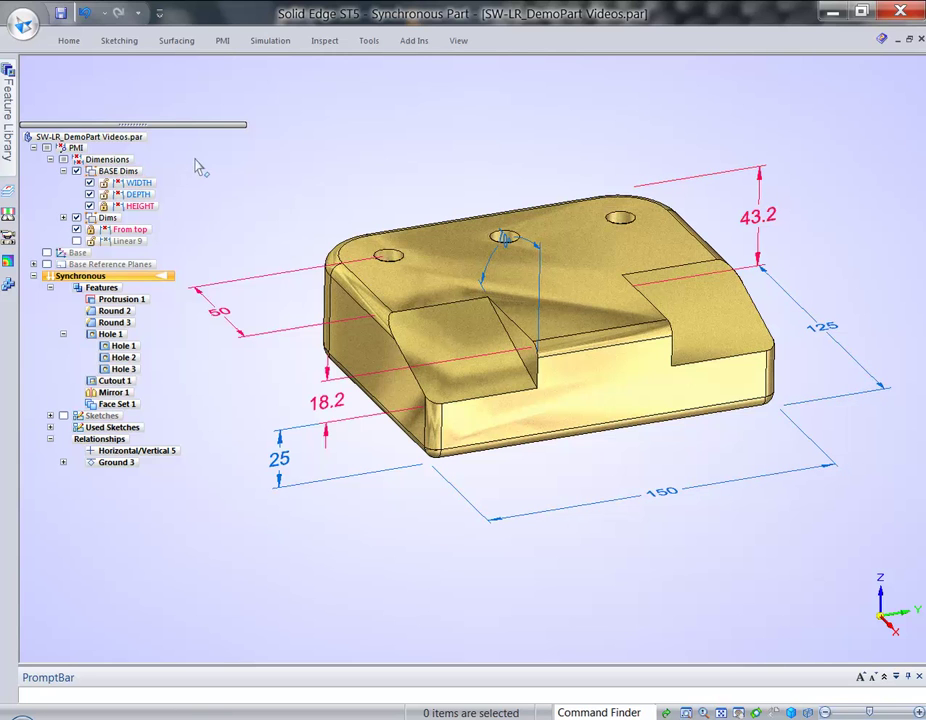
Show all PMI dimensions on the part, including Linear 9.
{"action": "left_click", "coordinate": [118, 172]}
{"action": "right_click", "coordinate": [120, 177]}
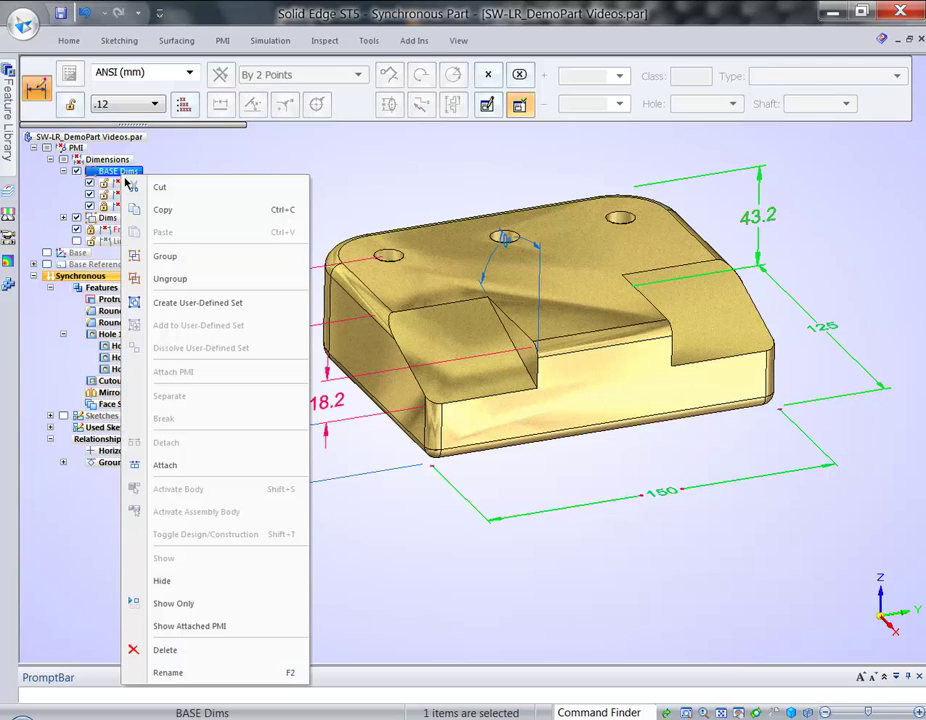
{"action": "key", "text": "Escape"}
{"action": "right_click", "coordinate": [106, 161]}
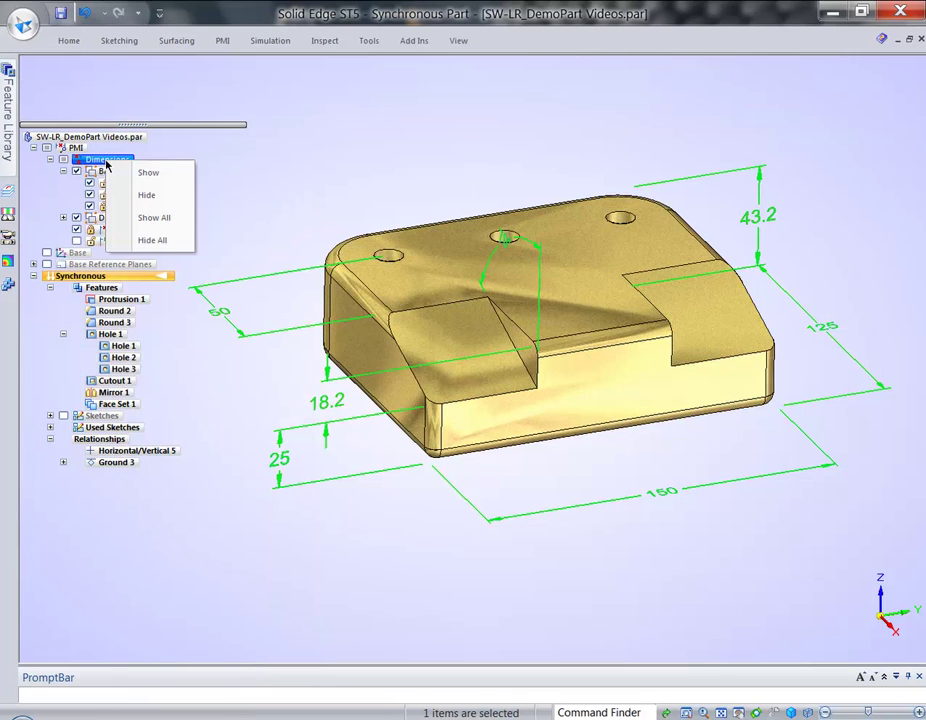
{"action": "left_click", "coordinate": [160, 217]}
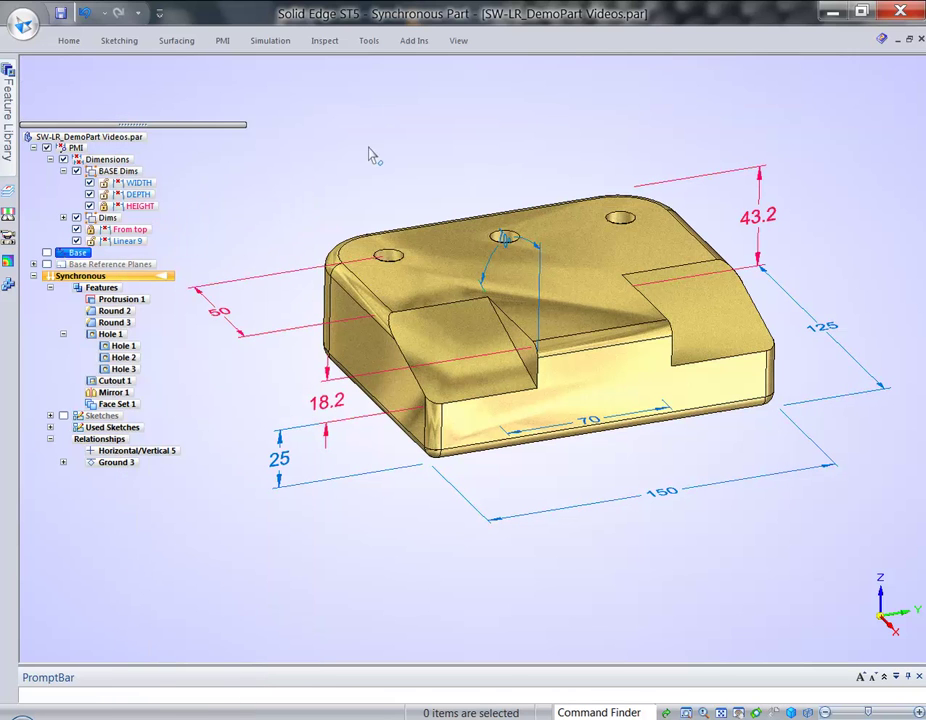
Lock all PMI dimensions together: the BASE Dims and Dims groups, From top and Linear 9.
{"action": "left_click", "coordinate": [120, 171]}
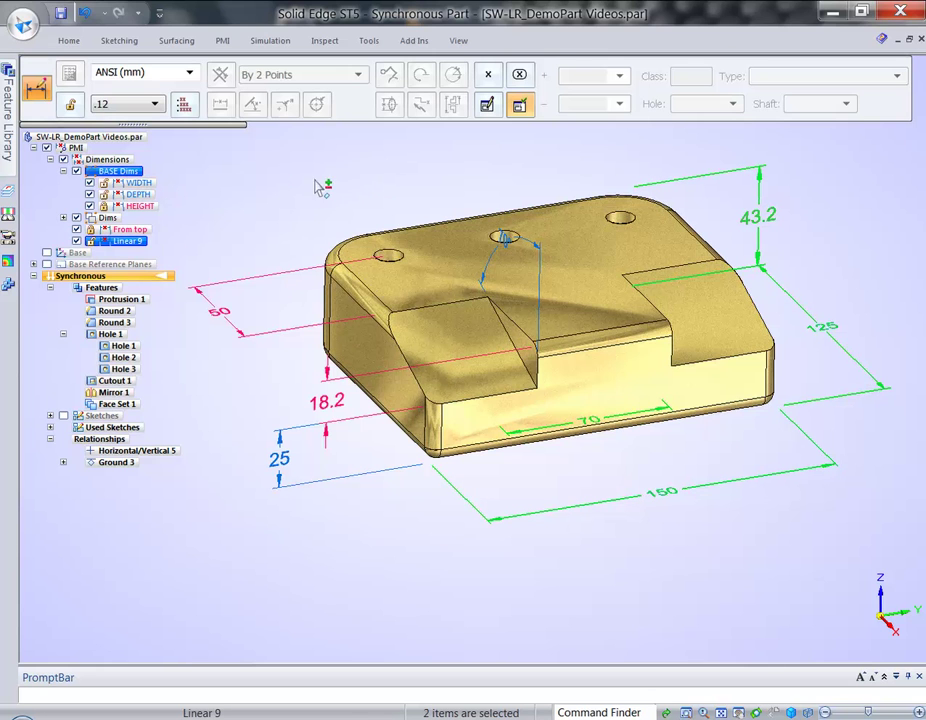
{"action": "left_click", "coordinate": [107, 217], "text": "ctrl"}
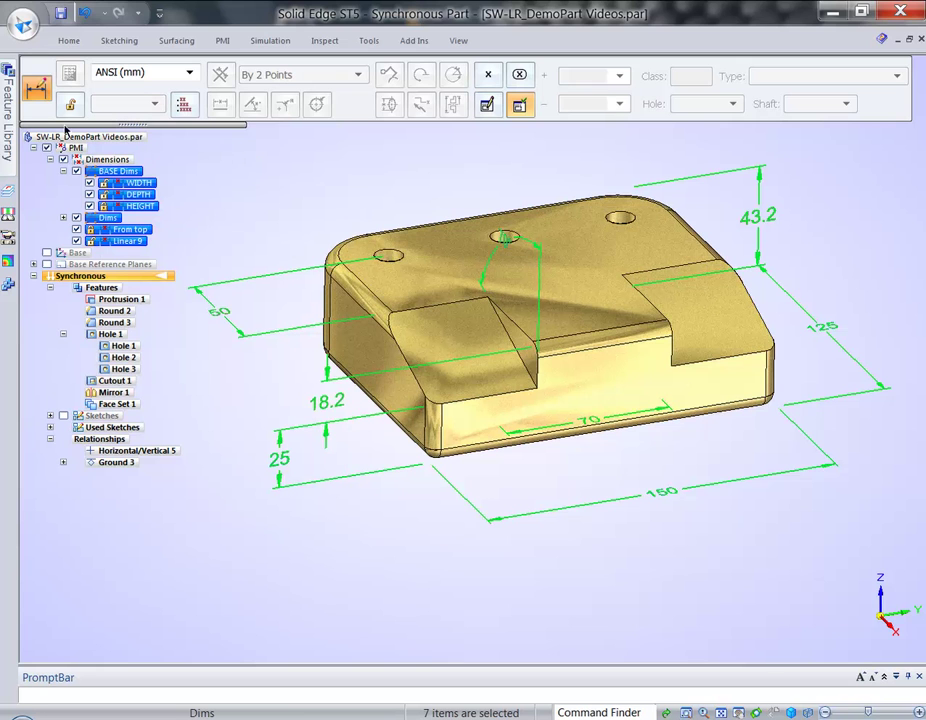
{"action": "left_click", "coordinate": [251, 202]}
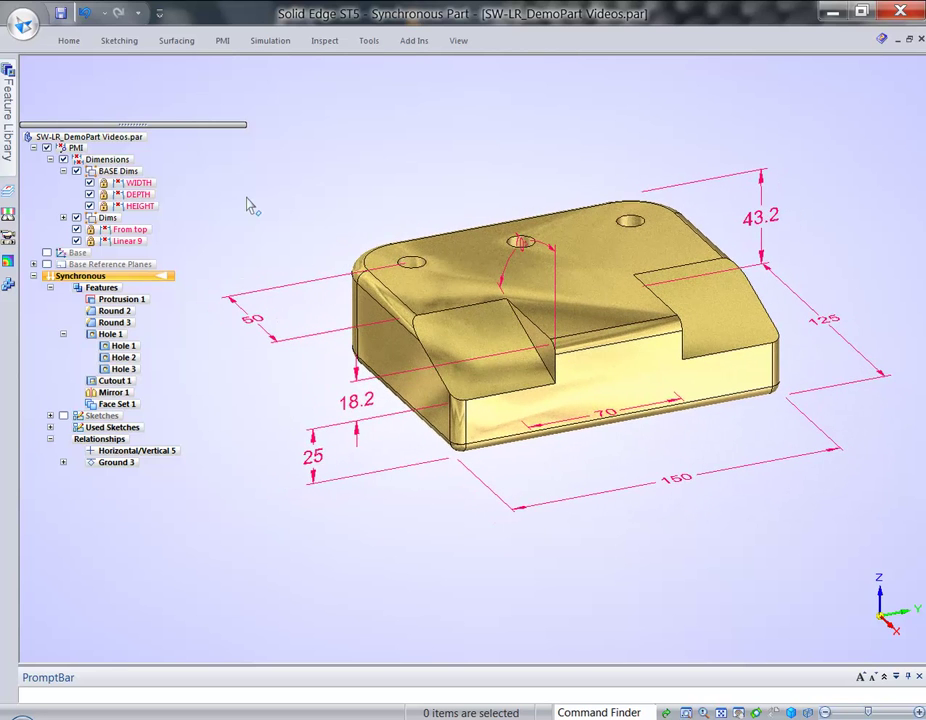
Apply a Ground face relationship to all faces of the part.
{"action": "left_click", "coordinate": [68, 40]}
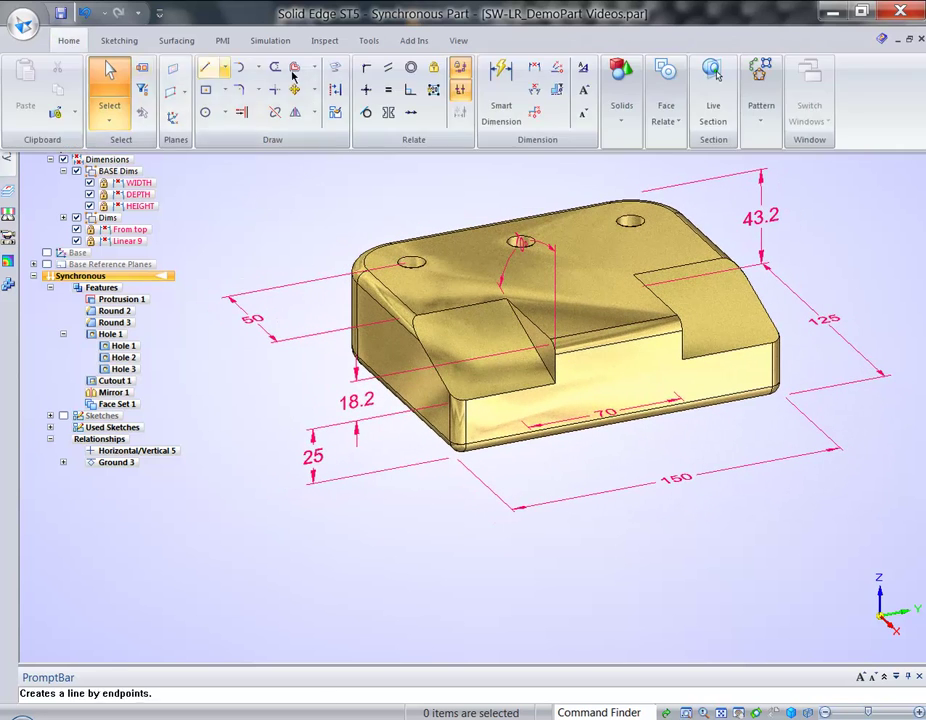
{"action": "left_click", "coordinate": [666, 118]}
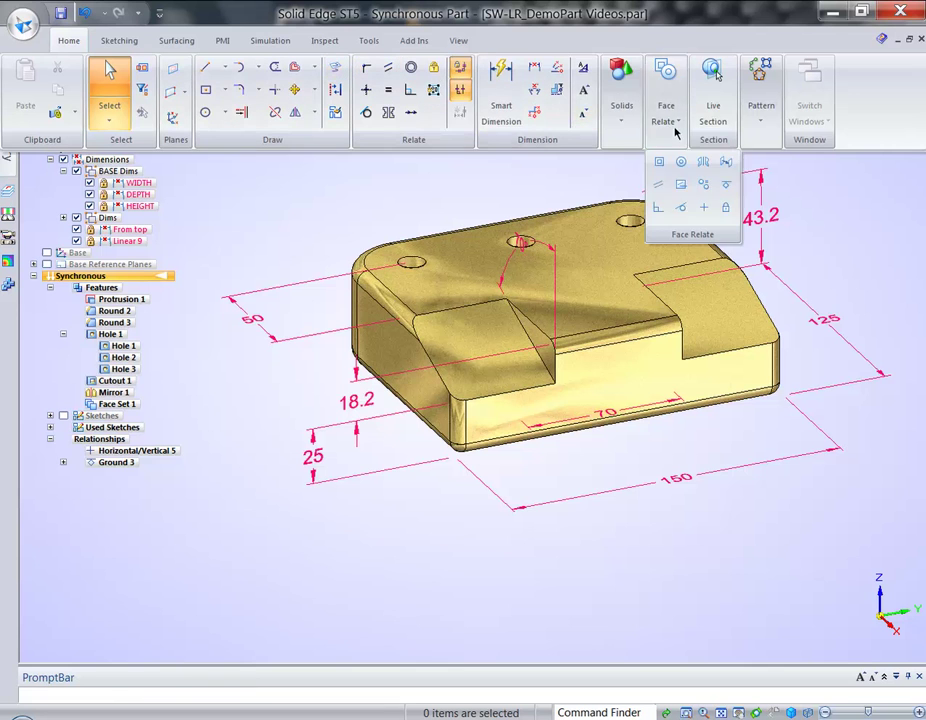
{"action": "left_click", "coordinate": [726, 188]}
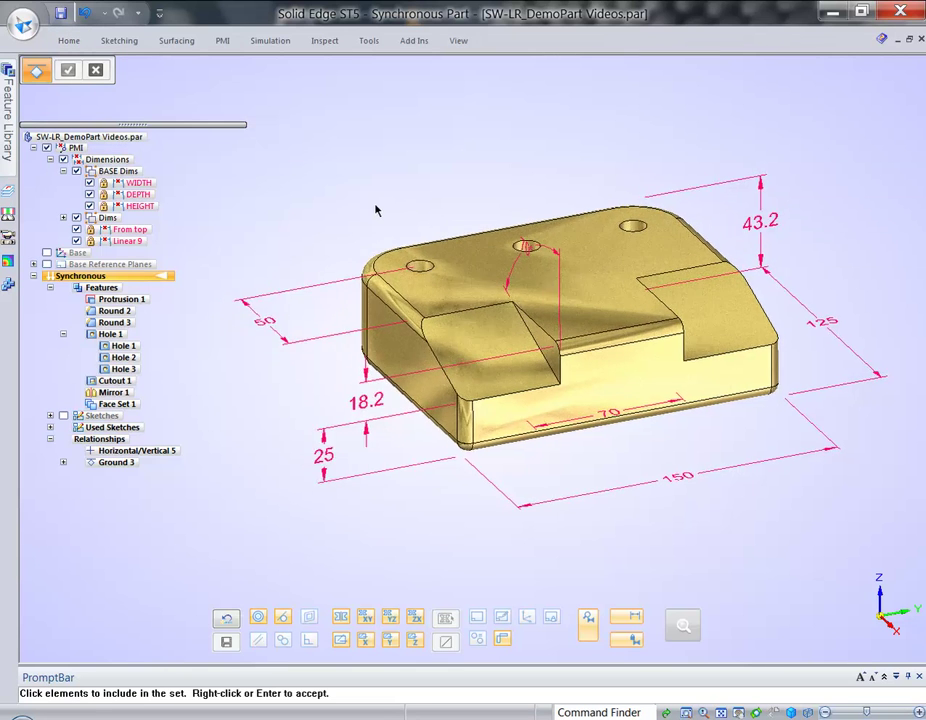
{"action": "left_click_drag", "start_coordinate": [361, 204], "coordinate": [827, 533]}
{"action": "right_click", "coordinate": [496, 227]}
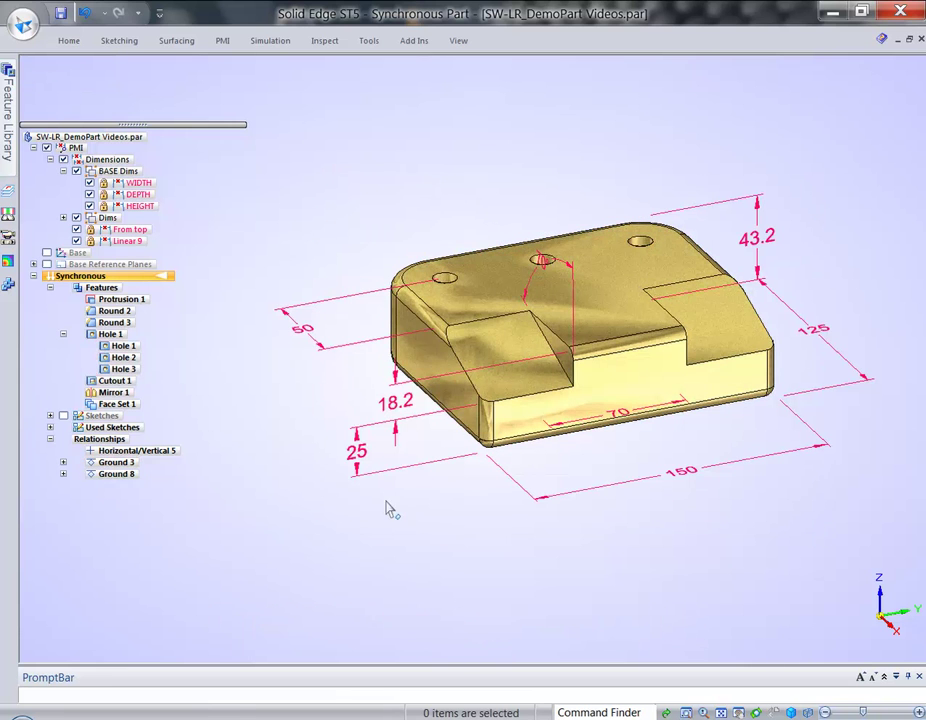
Set the locked 25 mm vertical dimension of the front sloped face to 27 mm and accept the solve.
{"action": "left_click", "coordinate": [356, 451]}
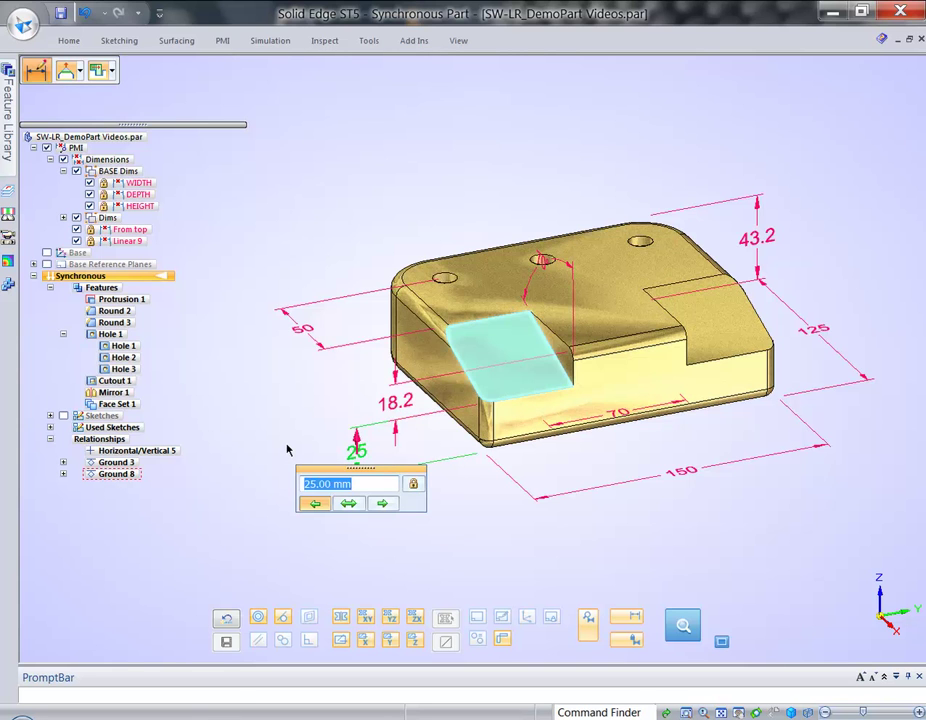
{"action": "type", "text": "27"}
{"action": "key", "text": "Return"}
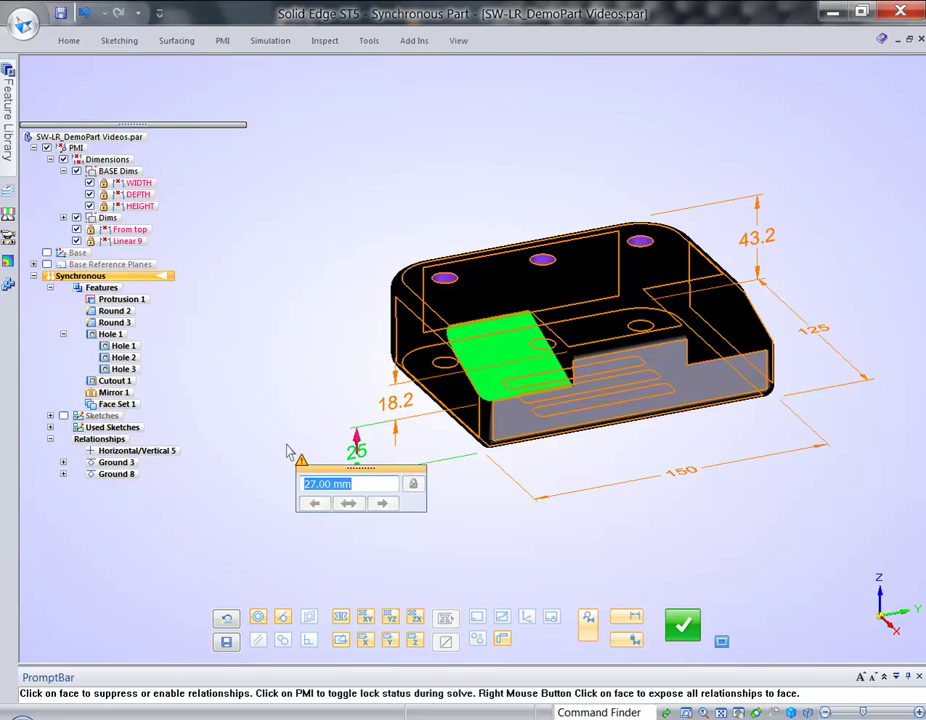
{"action": "key", "text": "Return"}
{"action": "key", "text": "Return"}
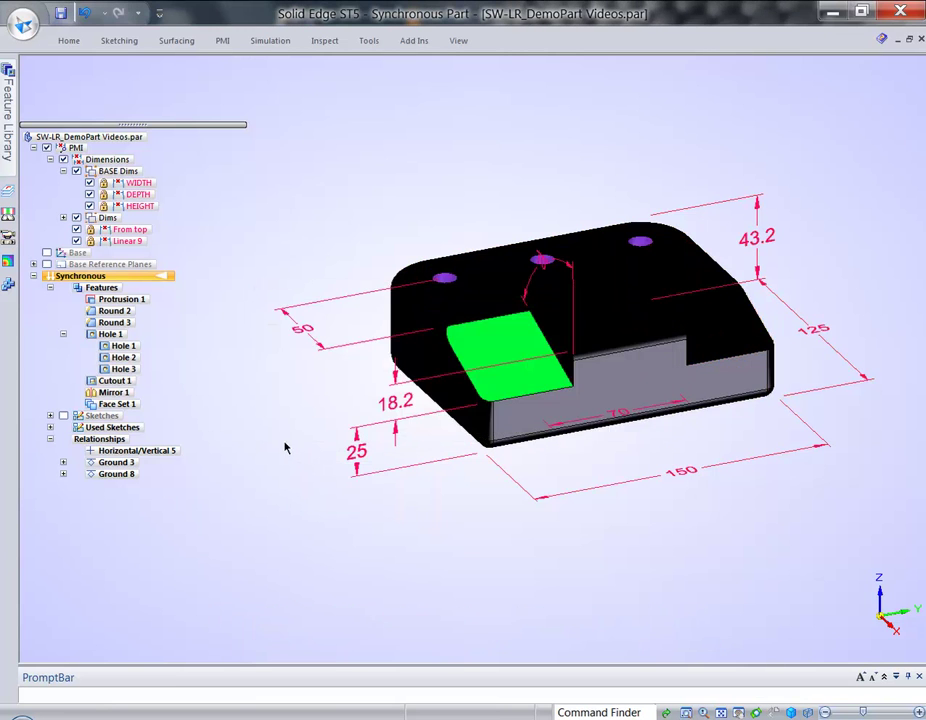
Deselect the face, close the edited part and reopen SW-LR_DemoPart Videos.par with its dimensions unlocked.
{"action": "left_click", "coordinate": [511, 132]}
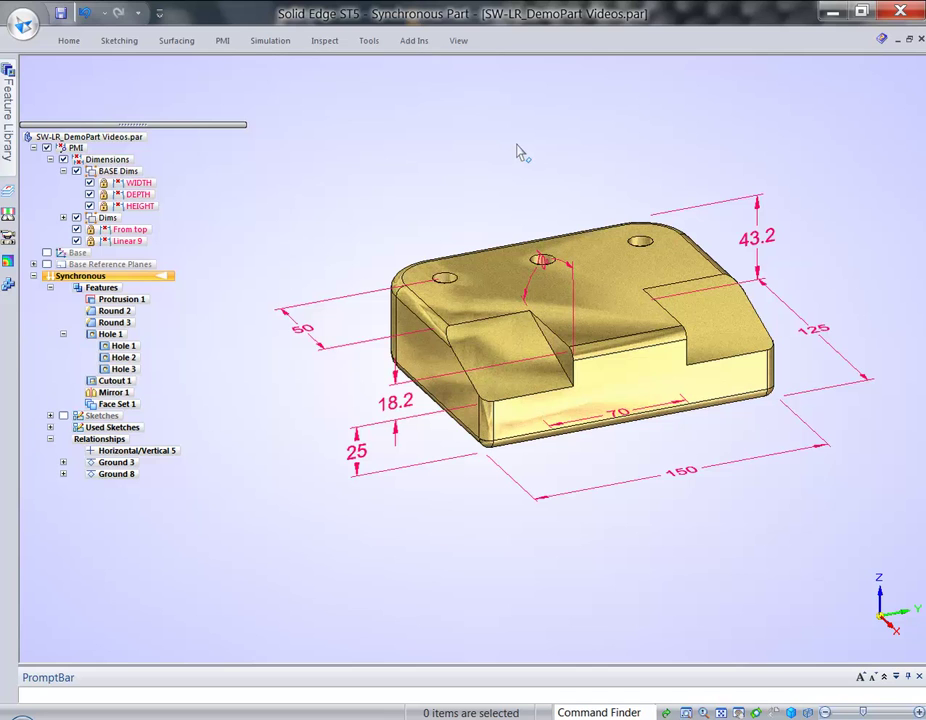
{"action": "left_click", "coordinate": [921, 40]}
{"action": "left_click", "coordinate": [484, 441]}
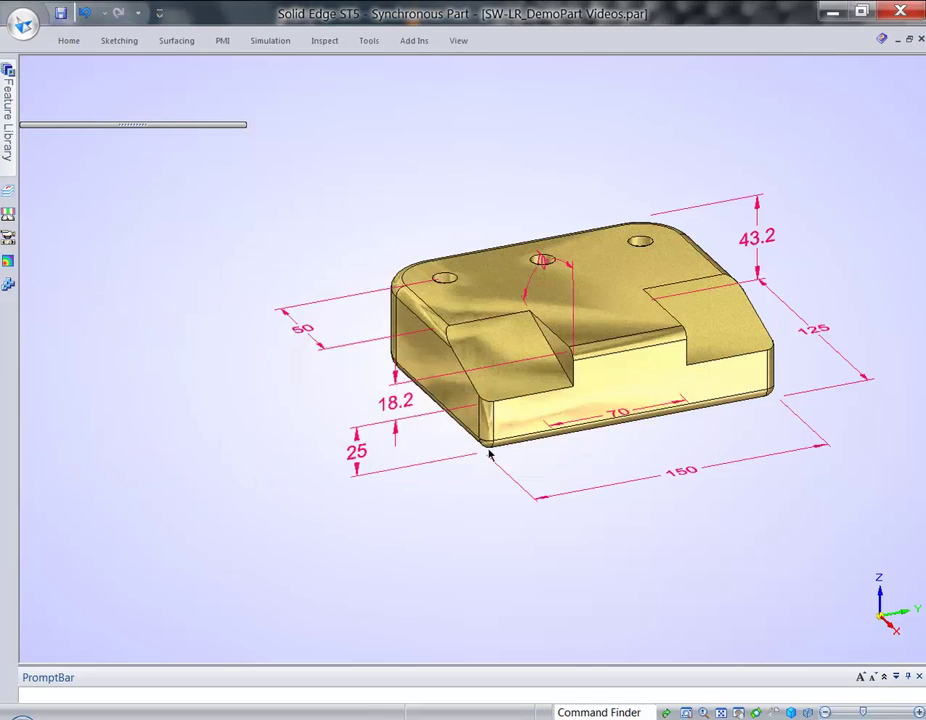
{"action": "left_click", "coordinate": [306, 553]}
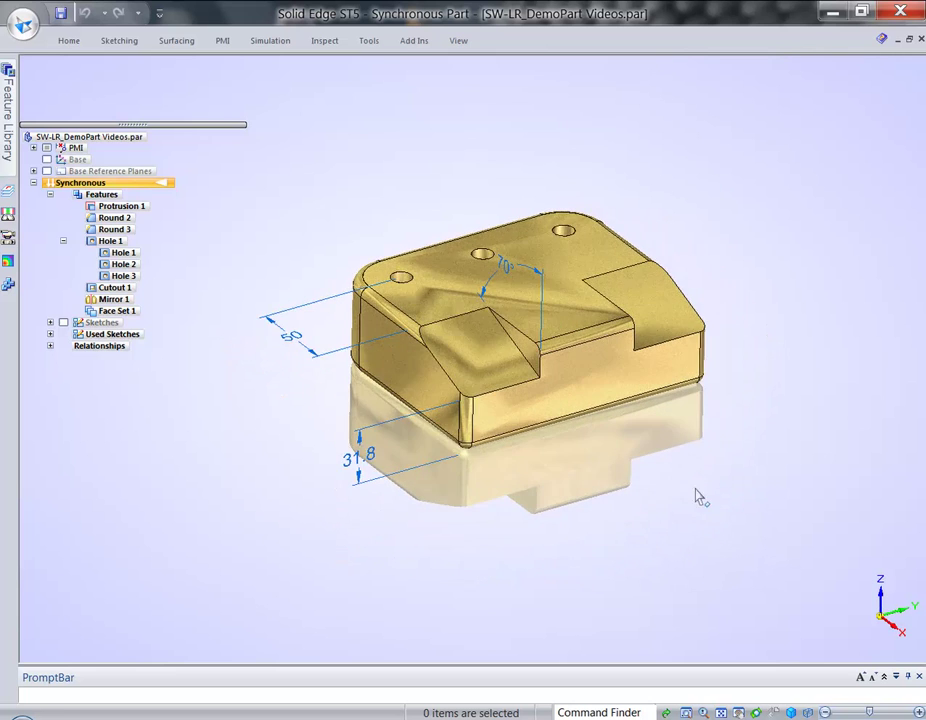
Try to move the large front face outward along the steering wheel's primary axis.
{"action": "left_click", "coordinate": [552, 397]}
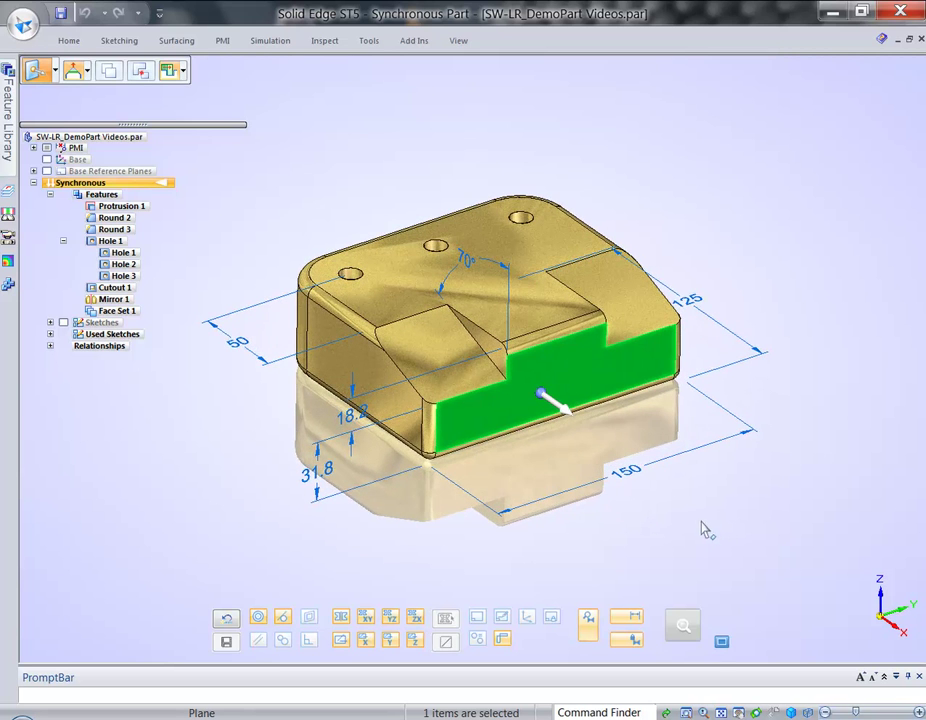
{"action": "left_click", "coordinate": [565, 414]}
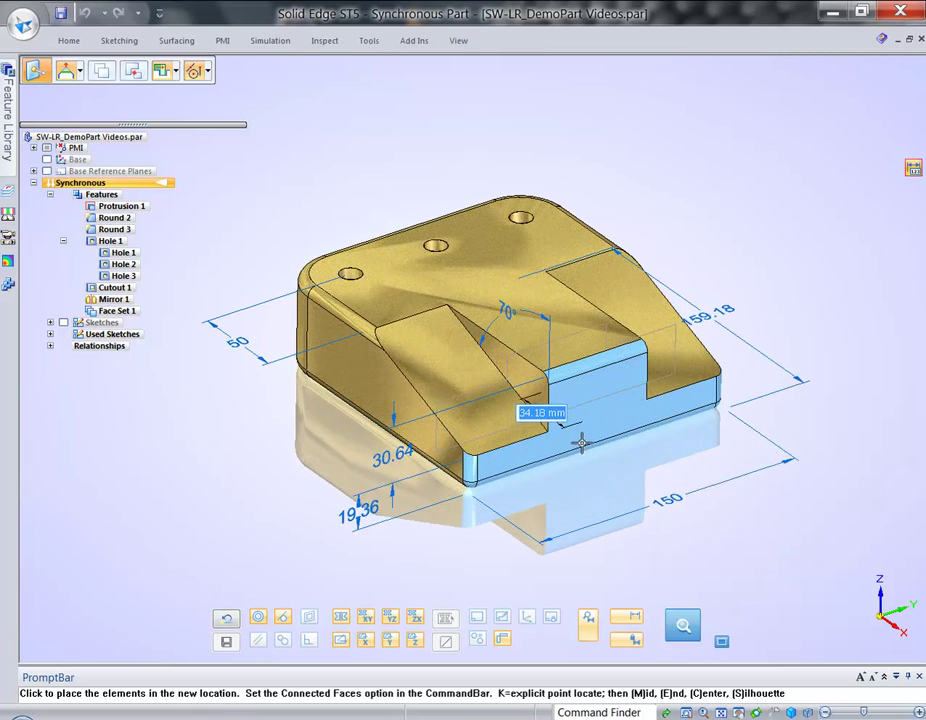
{"action": "left_click", "coordinate": [530, 461]}
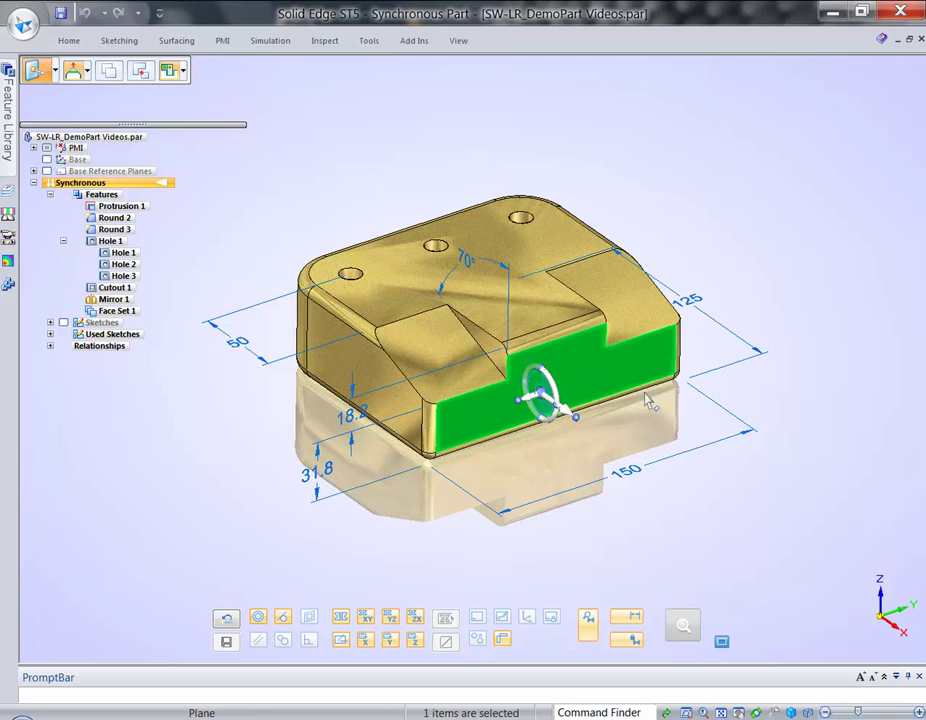
{"action": "left_click", "coordinate": [767, 385]}
Select Hole 1 and relocate the steering wheel origin onto the back edge near the middle hole.
{"action": "scroll", "coordinate": [425, 265], "scroll_direction": "up", "scroll_amount": 3}
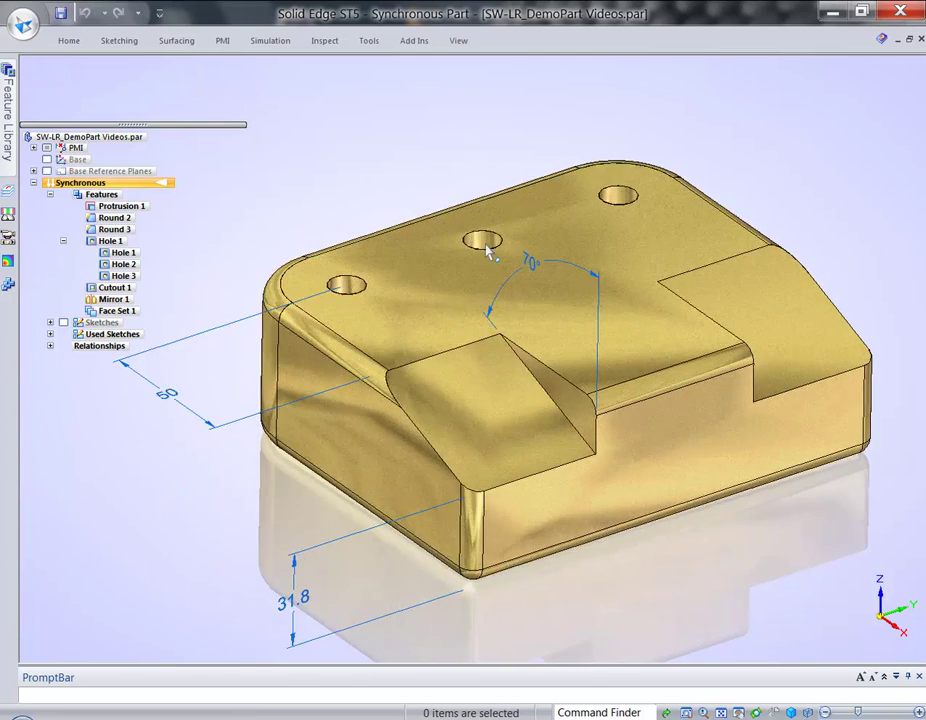
{"action": "left_click", "coordinate": [345, 288]}
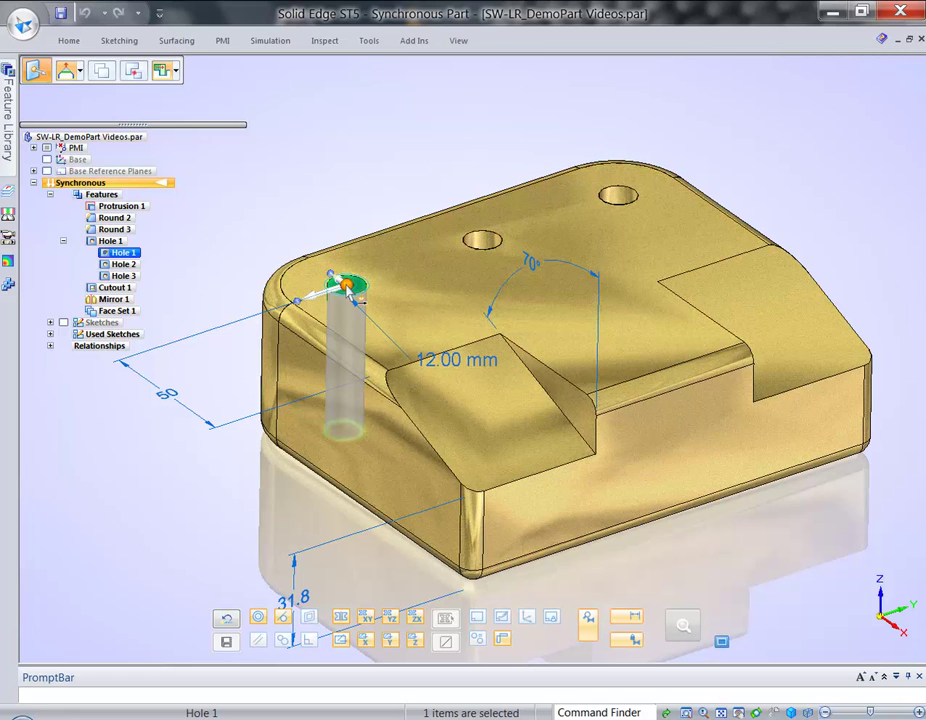
{"action": "left_click_drag", "start_coordinate": [345, 287], "coordinate": [428, 256]}
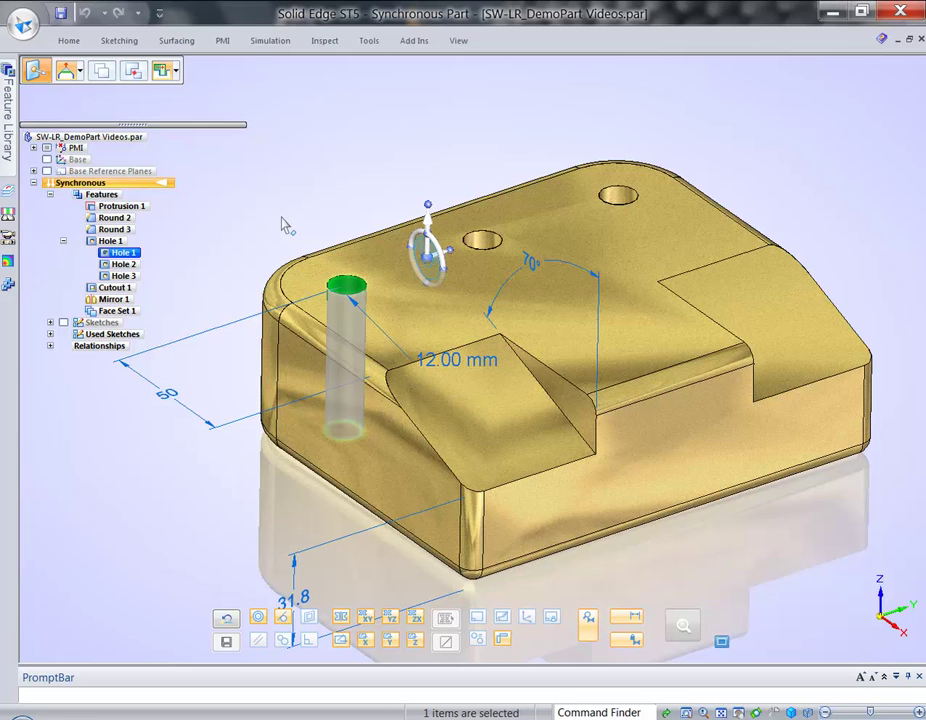
{"action": "key", "text": "Escape"}
Select Hole 1 again and move the steering wheel into the empty space behind the part.
{"action": "scroll", "coordinate": [351, 153], "scroll_direction": "down", "scroll_amount": 2}
{"action": "scroll", "coordinate": [356, 182], "scroll_direction": "up", "scroll_amount": 2}
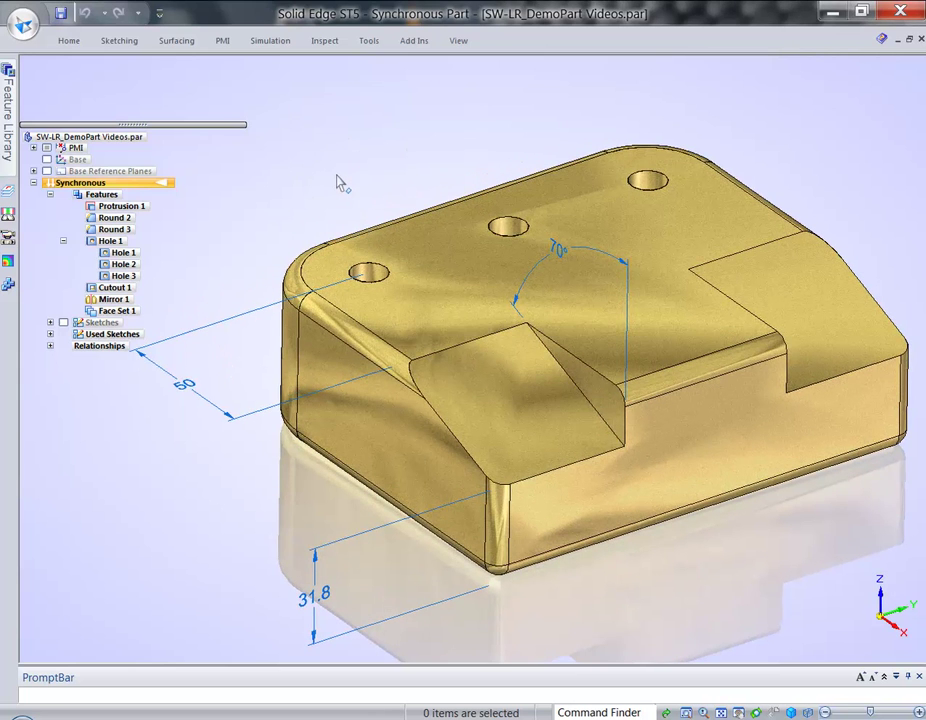
{"action": "left_click", "coordinate": [366, 270]}
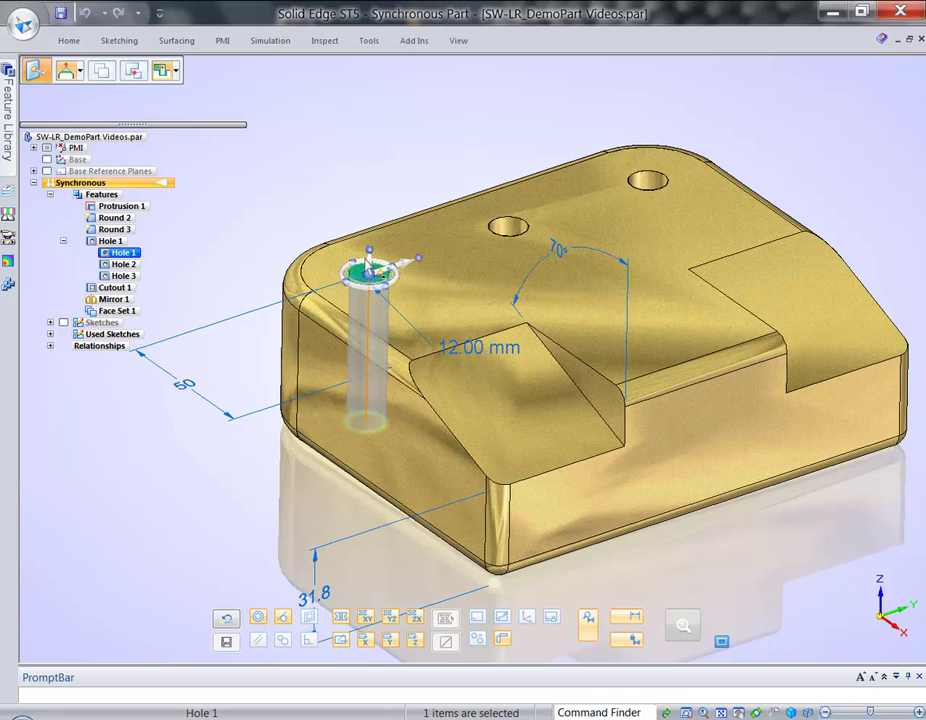
{"action": "left_click_drag", "start_coordinate": [368, 272], "coordinate": [326, 170]}
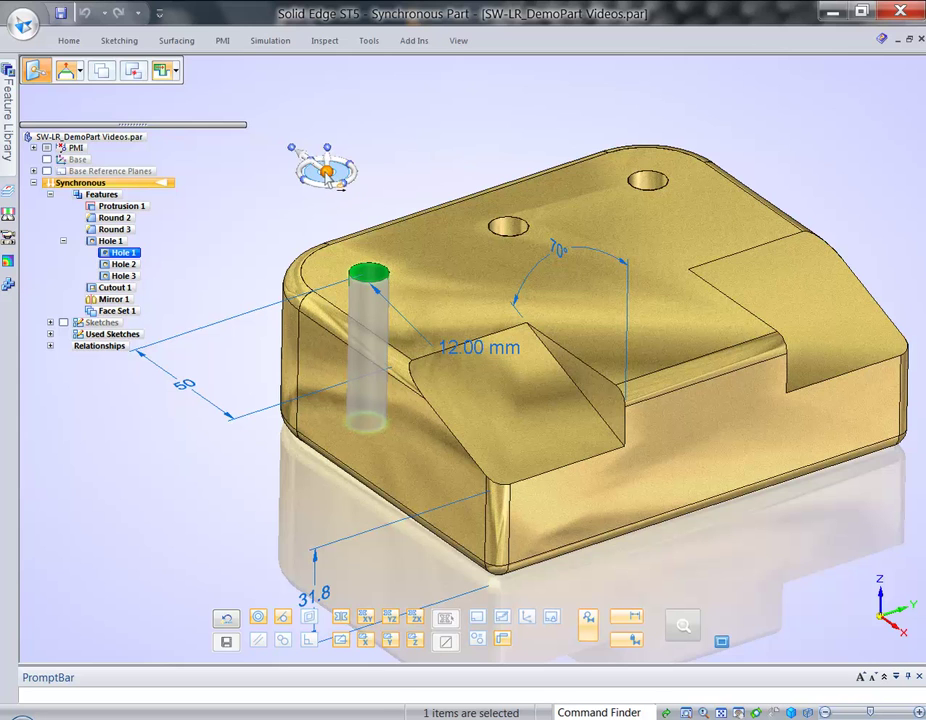
{"action": "mouse_move", "coordinate": [343, 180]}
{"action": "left_mouse_down"}
{"action": "mouse_move", "coordinate": [459, 186]}
{"action": "mouse_move", "coordinate": [442, 217]}
{"action": "mouse_move", "coordinate": [608, 310]}
{"action": "mouse_move", "coordinate": [592, 372]}
{"action": "mouse_move", "coordinate": [699, 366]}
{"action": "mouse_move", "coordinate": [754, 316]}
{"action": "mouse_move", "coordinate": [800, 338]}
{"action": "mouse_move", "coordinate": [826, 382]}
{"action": "mouse_move", "coordinate": [703, 455]}
{"action": "mouse_move", "coordinate": [593, 455]}
{"action": "mouse_move", "coordinate": [590, 470]}
{"action": "mouse_move", "coordinate": [440, 278]}
{"action": "mouse_move", "coordinate": [334, 168]}
{"action": "left_mouse_up"}
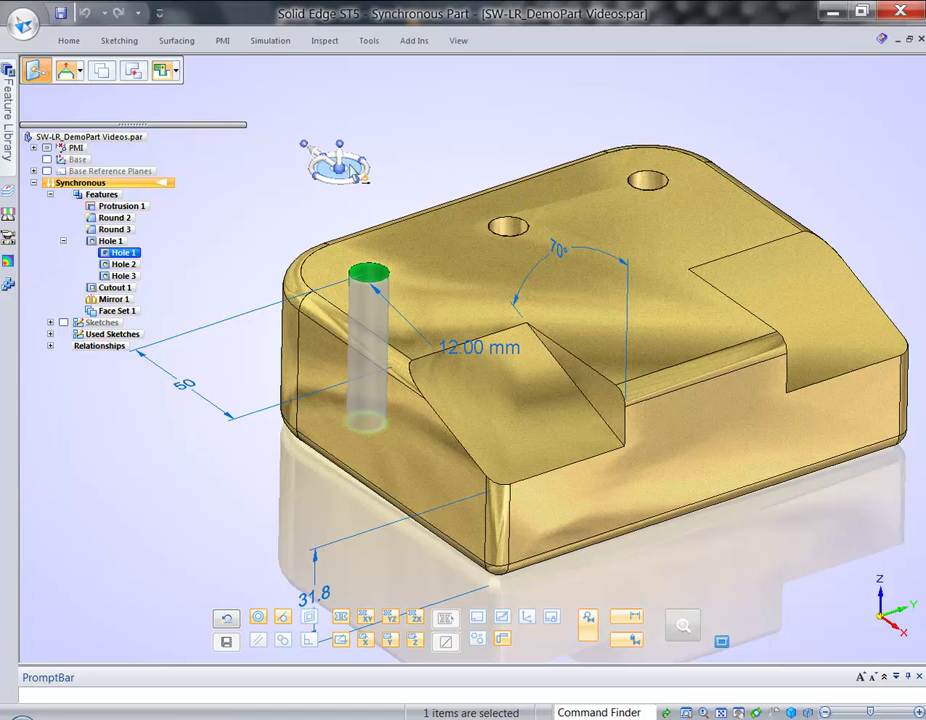
{"action": "left_click_drag", "start_coordinate": [372, 172], "coordinate": [363, 149]}
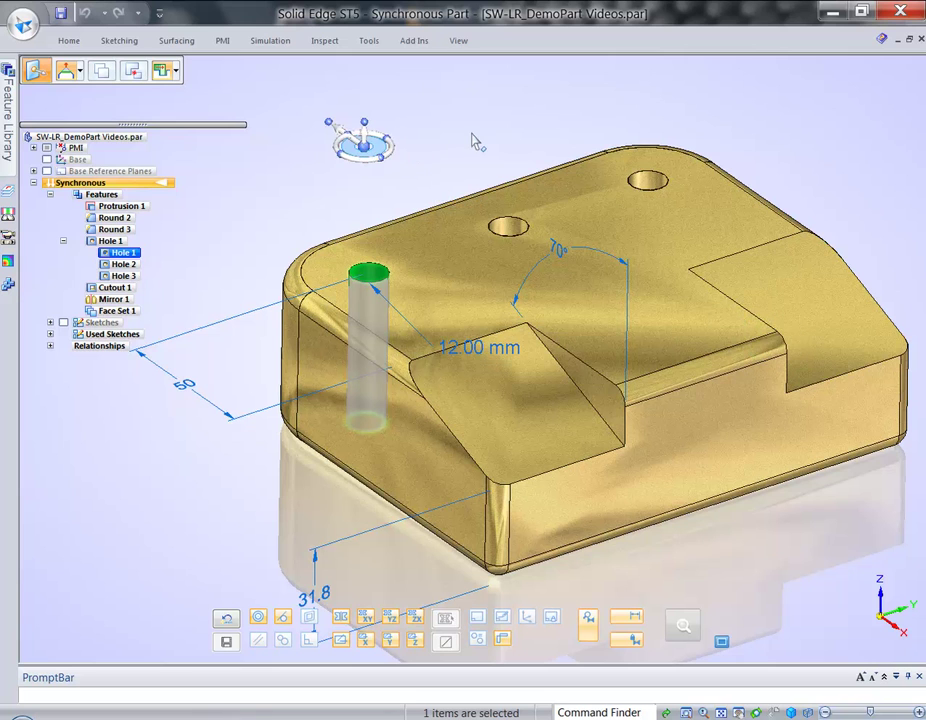
Cycle the steering wheel's tool plane through its horizontal and vertical orientations.
{"action": "left_click", "coordinate": [378, 151], "text": "shift"}
{"action": "left_click", "coordinate": [378, 152], "text": "shift"}
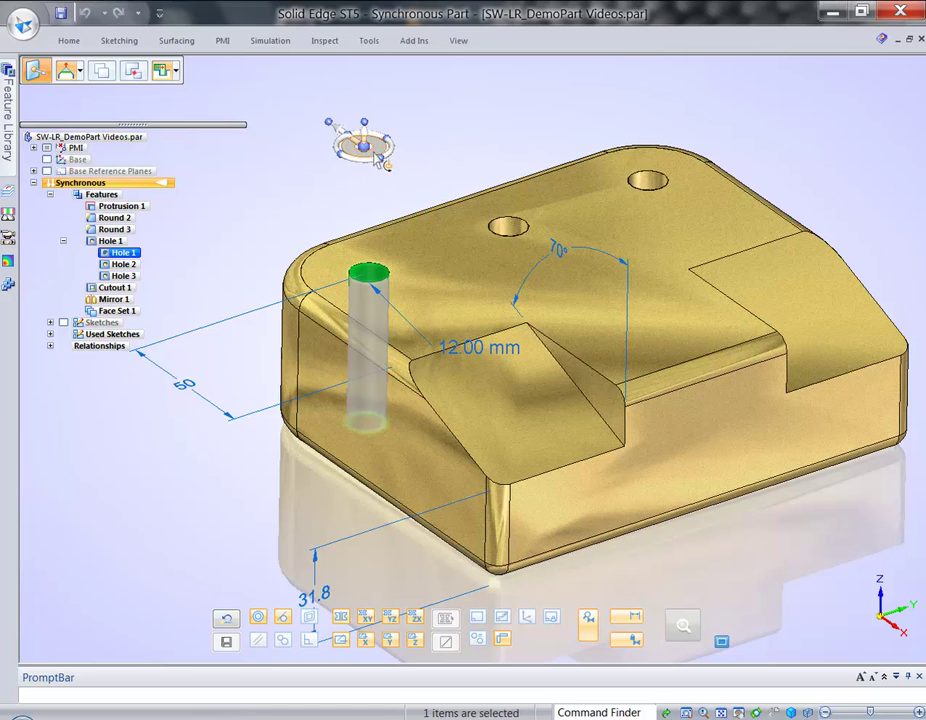
{"action": "left_click", "coordinate": [379, 156]}
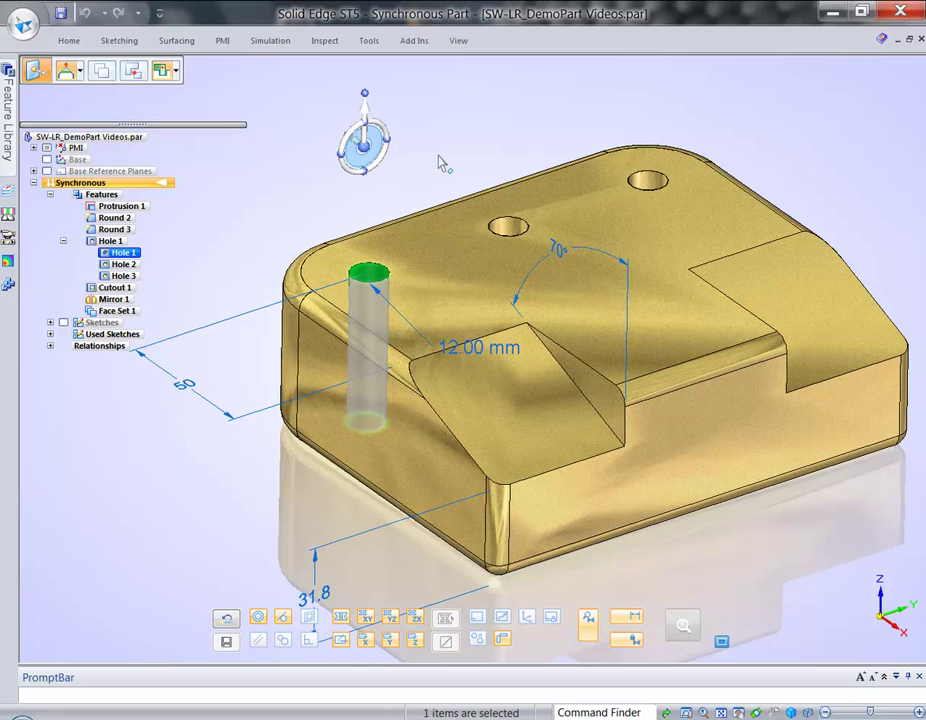
{"action": "left_click", "coordinate": [378, 153], "text": "shift"}
Return the steering wheel to the center of Hole 1 and rotate its primary axis by about 60° on the top face.
{"action": "left_click_drag", "start_coordinate": [363, 145], "coordinate": [370, 270]}
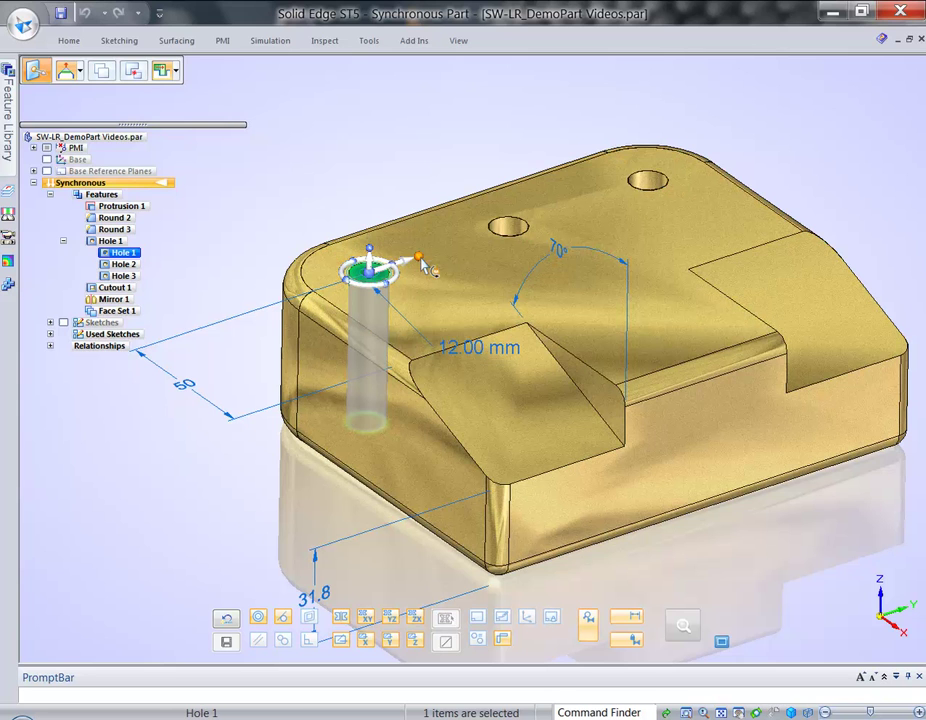
{"action": "left_click", "coordinate": [420, 257]}
{"action": "mouse_move", "coordinate": [450, 298]}
{"action": "left_mouse_down"}
{"action": "mouse_move", "coordinate": [437, 325]}
{"action": "mouse_move", "coordinate": [446, 316]}
{"action": "mouse_move", "coordinate": [433, 306]}
{"action": "left_mouse_up"}
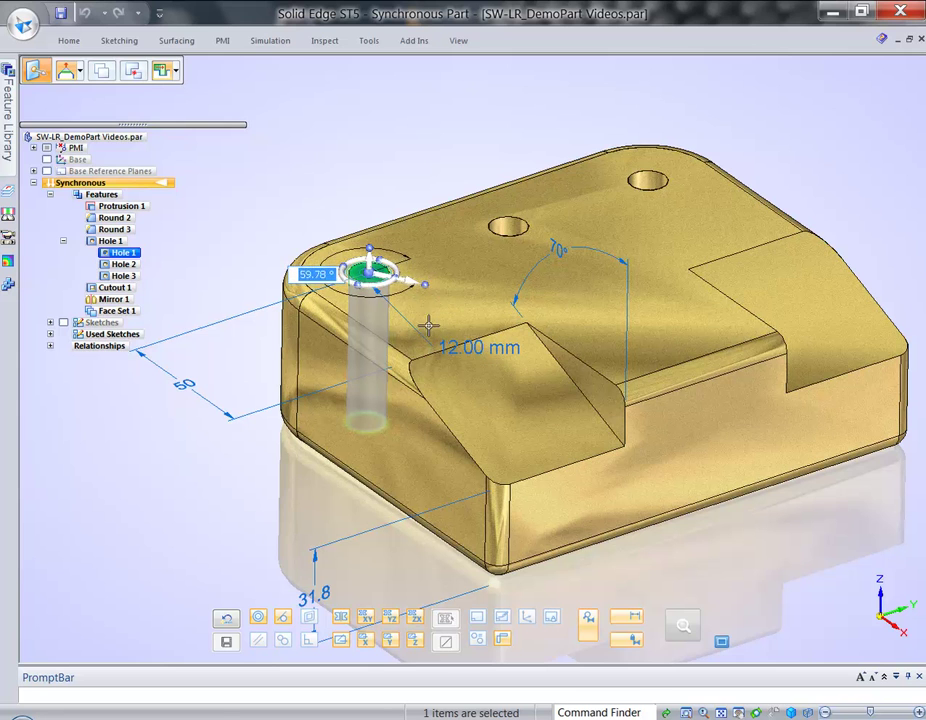
{"action": "left_click", "coordinate": [697, 358]}
{"action": "scroll", "coordinate": [405, 150], "scroll_direction": "up", "scroll_amount": 2}
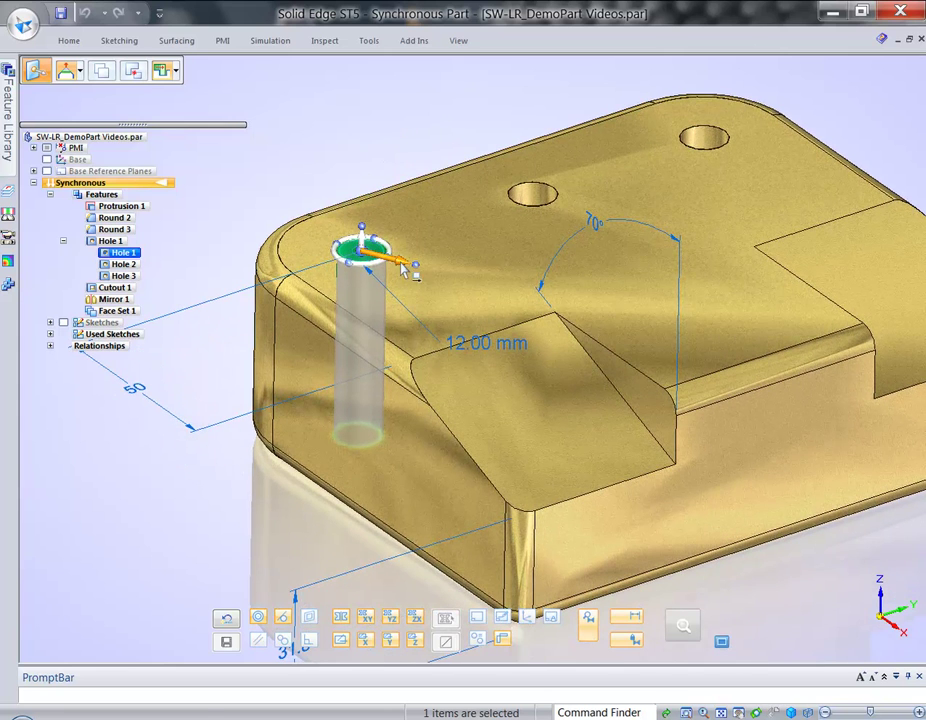
Try to move Hole 1 along the rotated primary axis.
{"action": "left_click", "coordinate": [405, 262]}
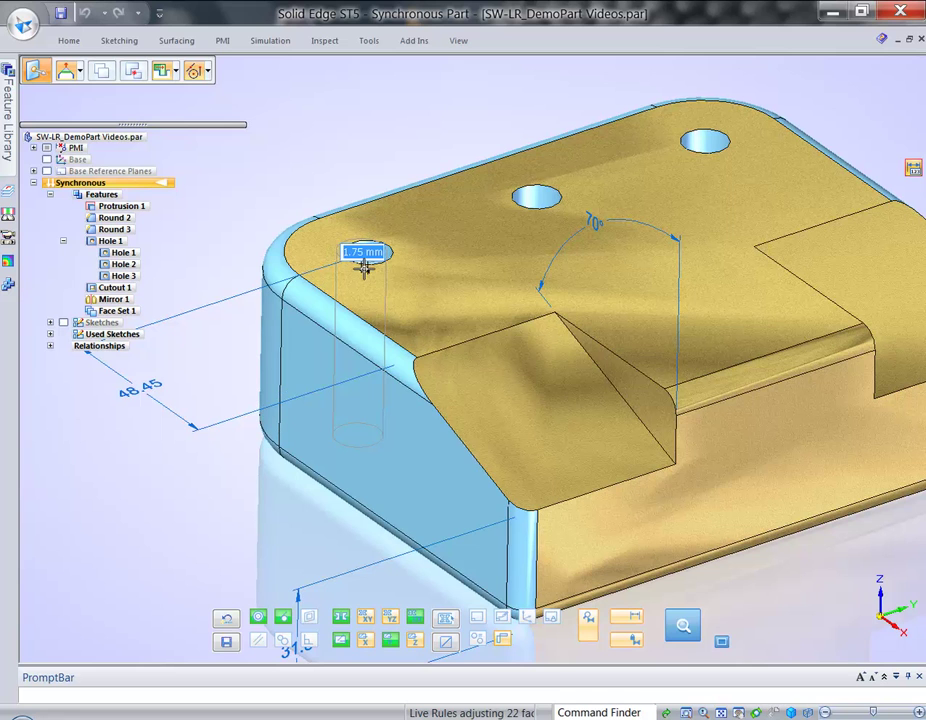
{"action": "left_click", "coordinate": [365, 268]}
{"action": "left_click", "coordinate": [362, 248]}
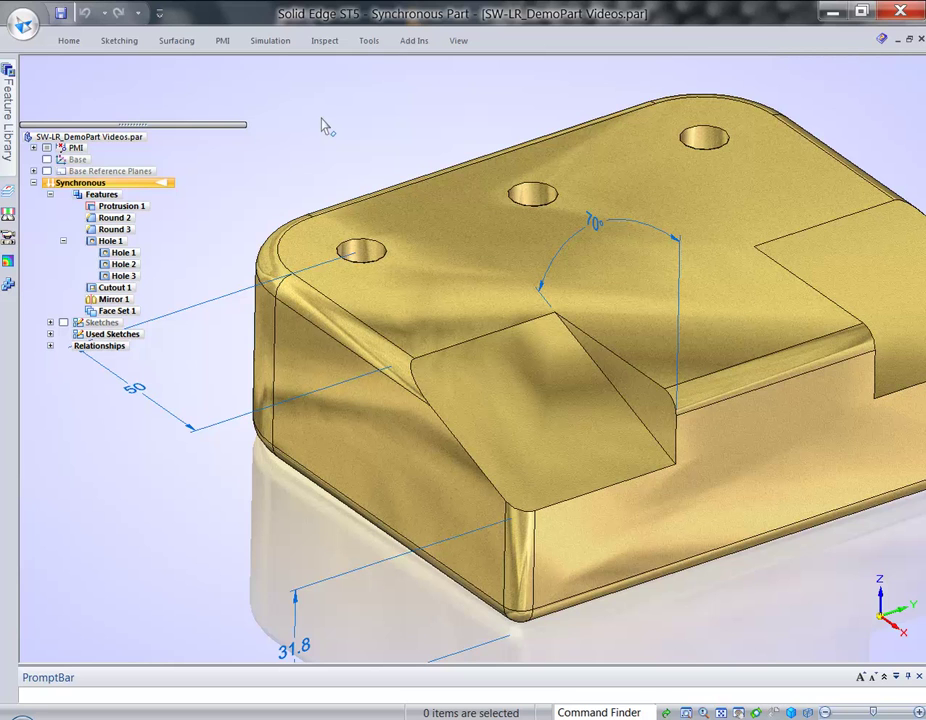
Start moving the large front face outward and set the Connected Faces option to Tip.
{"action": "scroll", "coordinate": [323, 125], "scroll_direction": "down", "scroll_amount": 3}
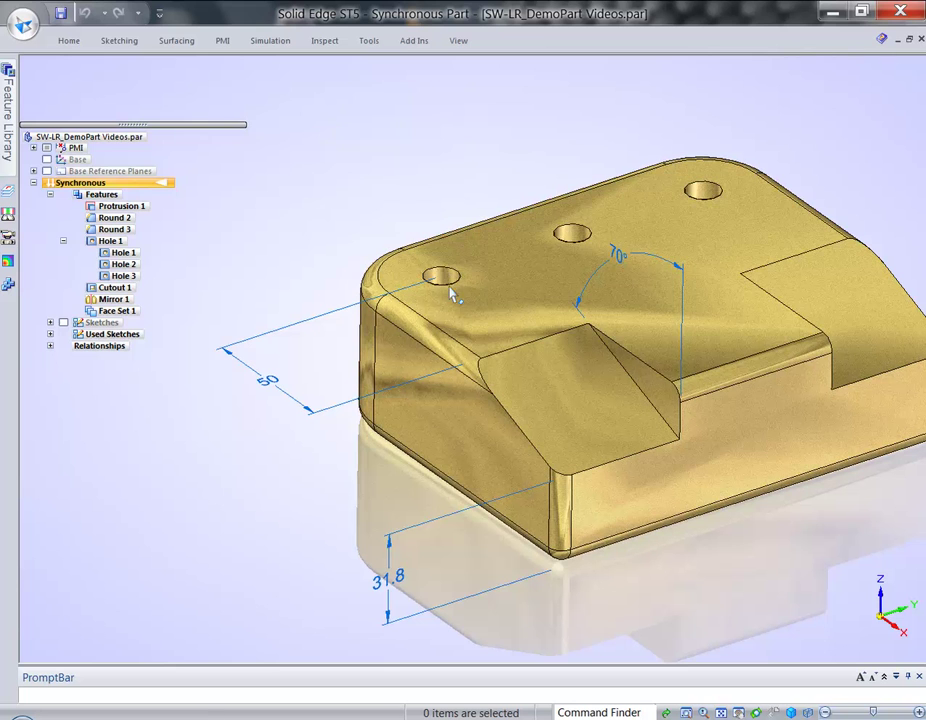
{"action": "key", "text": "ctrl+m"}
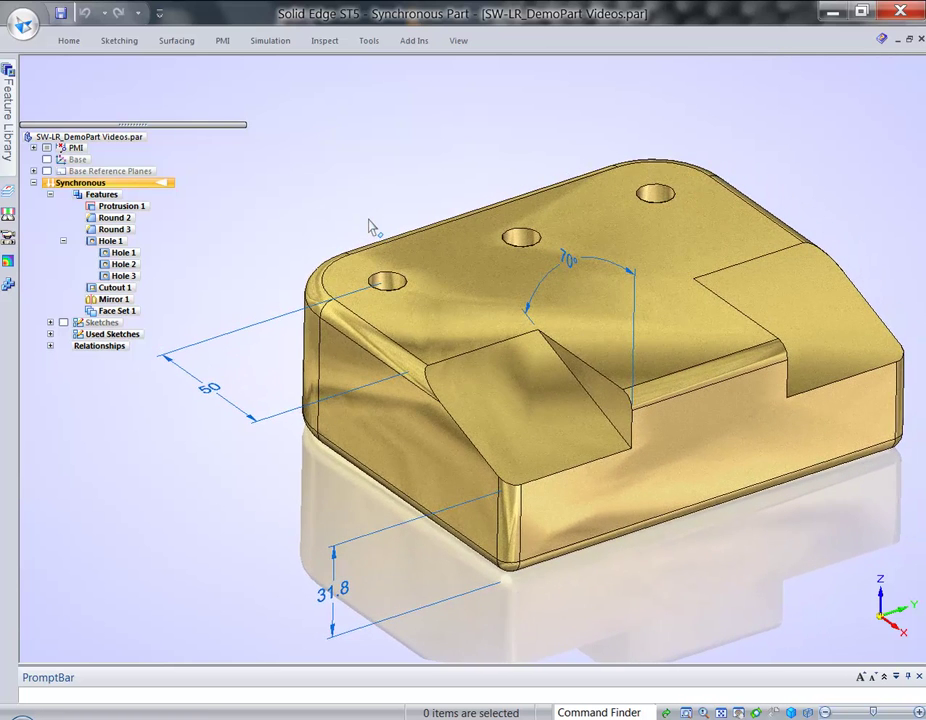
{"action": "key", "text": "ctrl+m"}
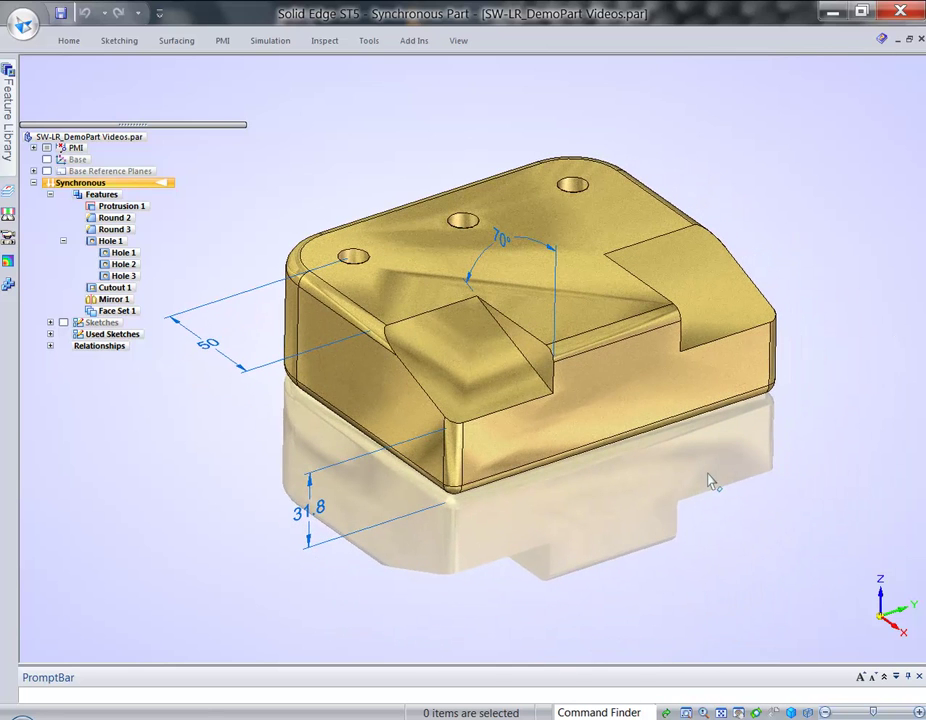
{"action": "left_click", "coordinate": [624, 409]}
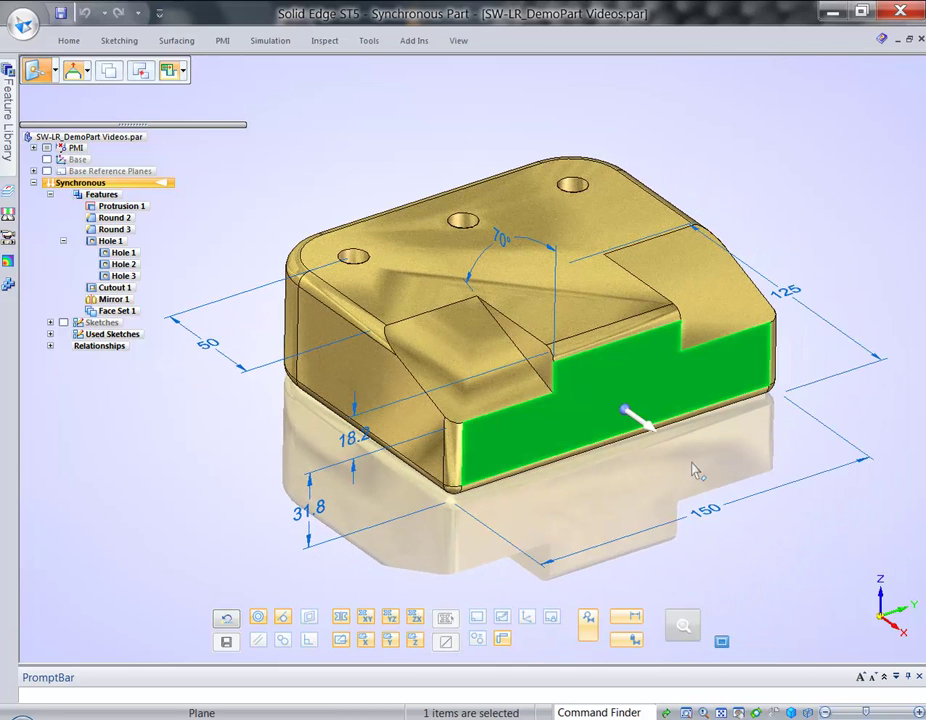
{"action": "left_click", "coordinate": [650, 425]}
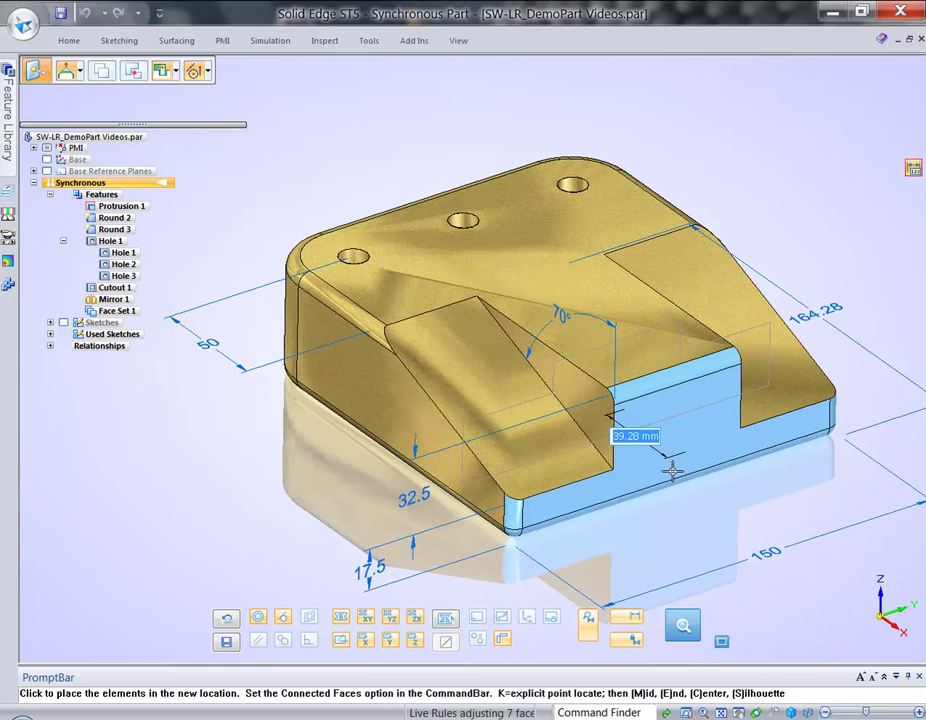
{"action": "left_click", "coordinate": [80, 72]}
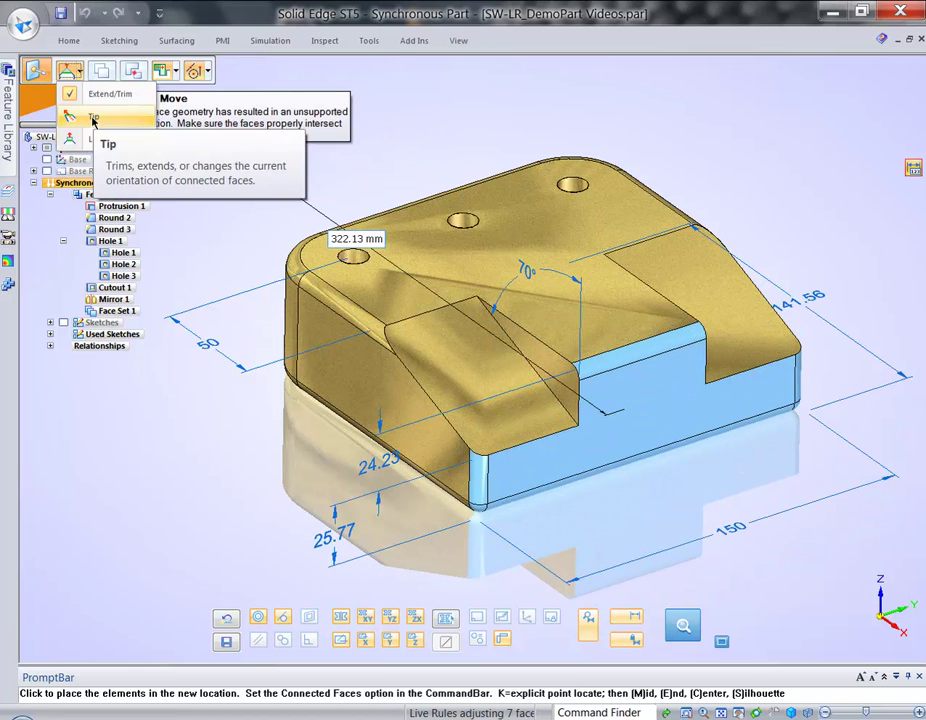
{"action": "left_click", "coordinate": [69, 117]}
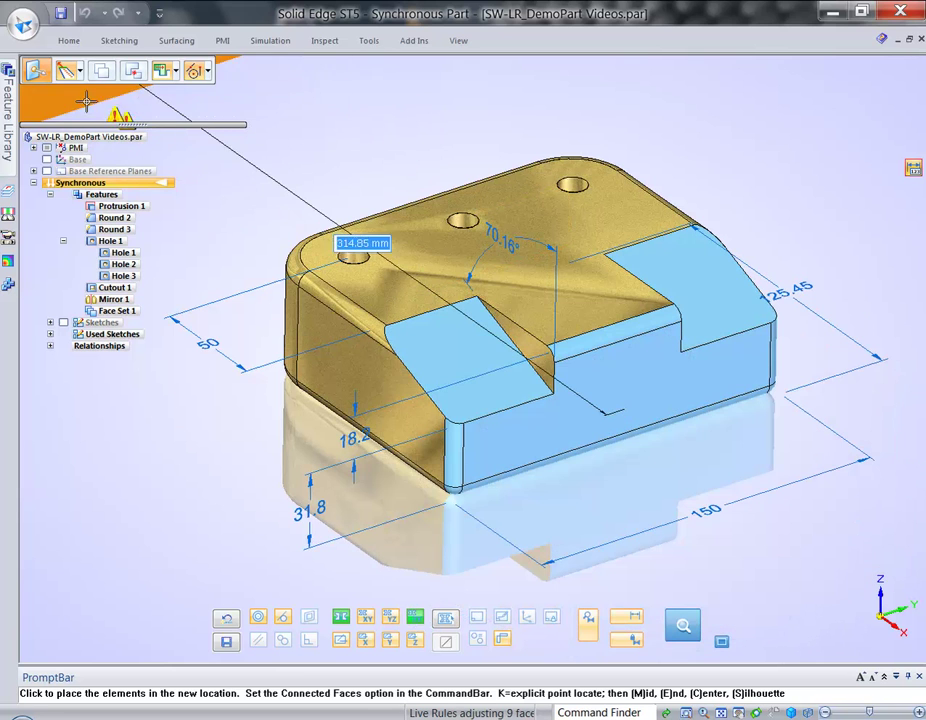
Move the front face outward about 58 mm with the Lift option for connected faces, and undo the move.
{"action": "left_click", "coordinate": [81, 72]}
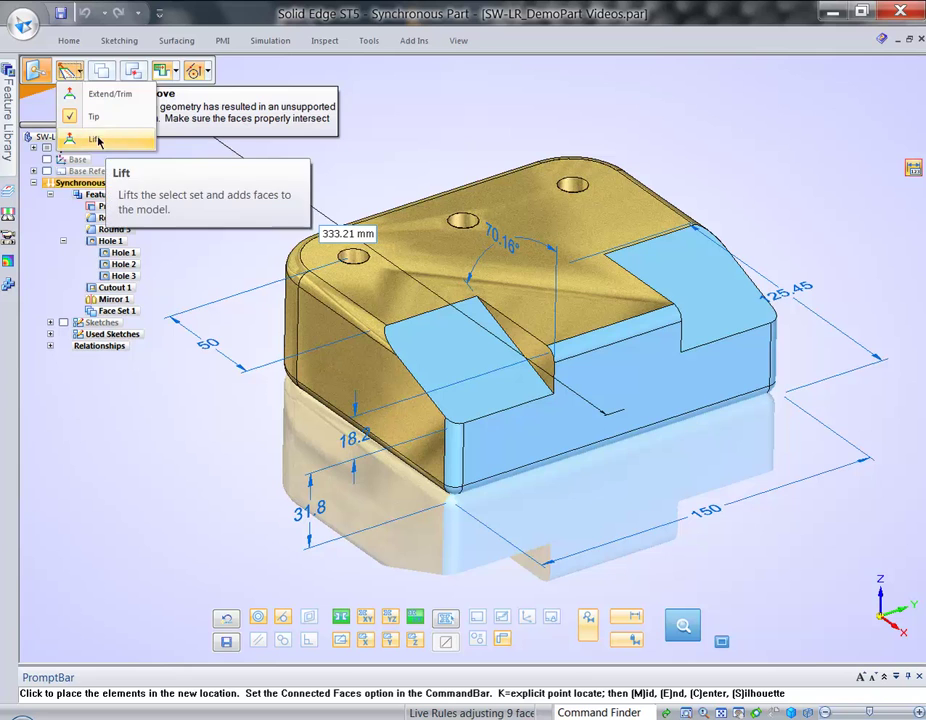
{"action": "left_click", "coordinate": [84, 139]}
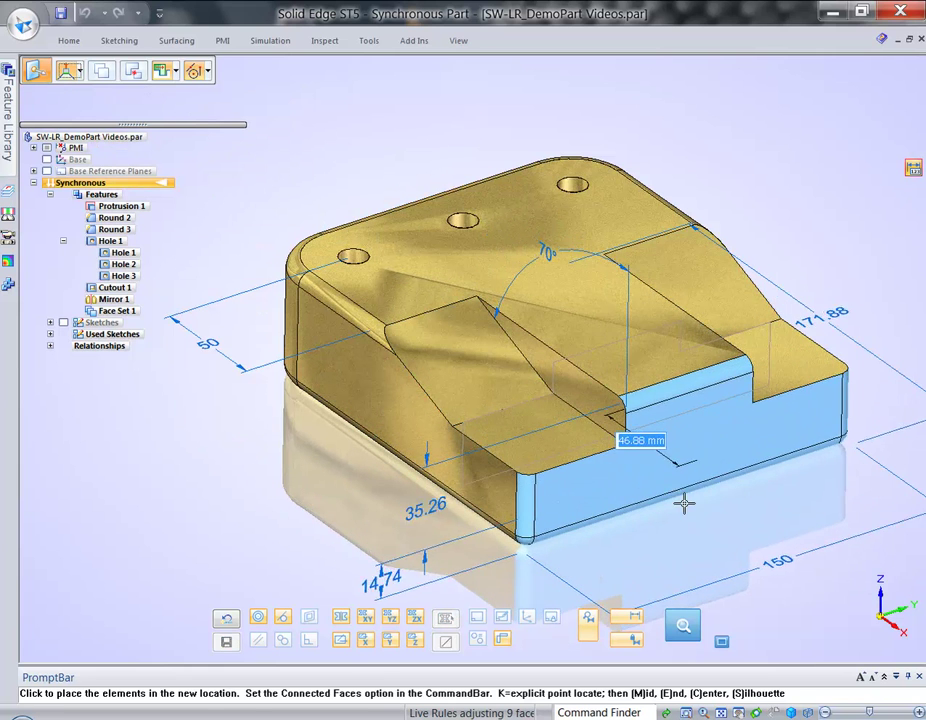
{"action": "left_click", "coordinate": [688, 510]}
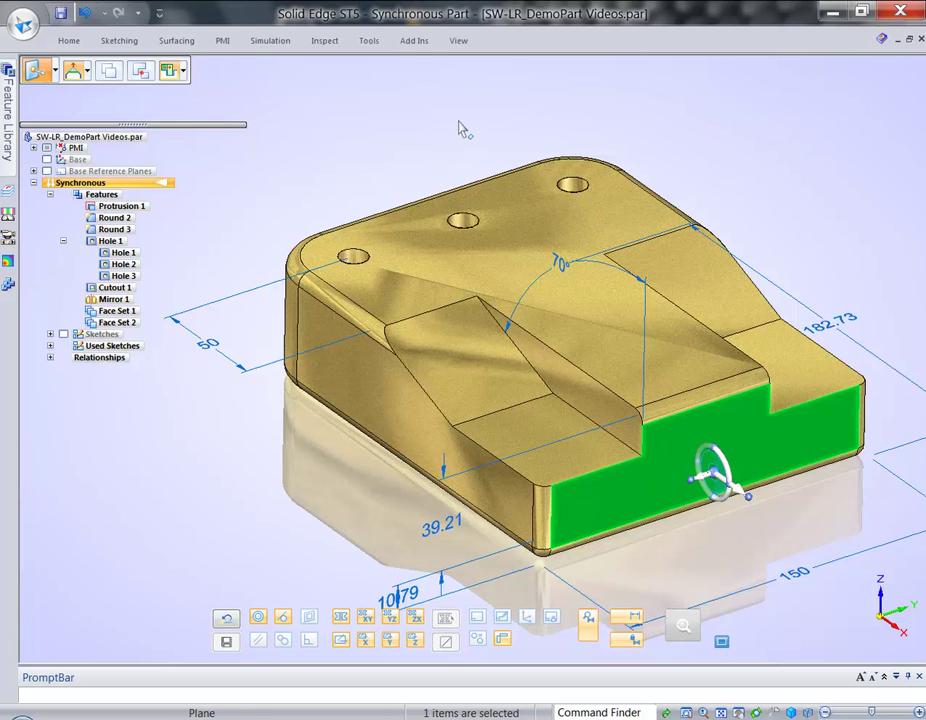
{"action": "key", "text": "ctrl+z"}
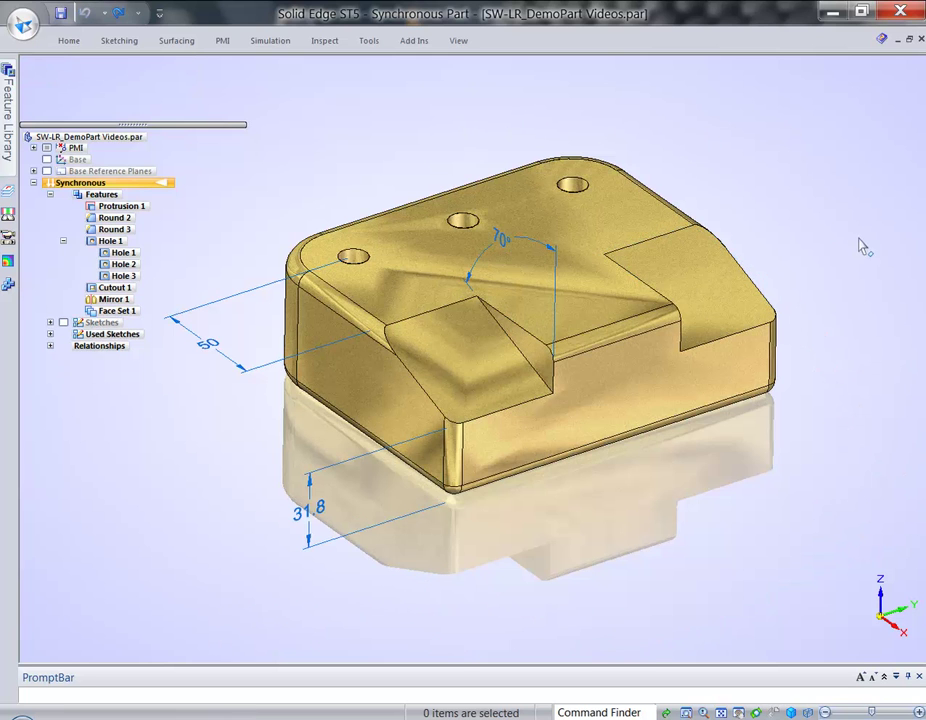
Move the end face of the slot nearest the edge on the underside inward to shorten the slots to 58 mm.
{"action": "scroll", "coordinate": [842, 229], "scroll_direction": "up", "scroll_amount": 2}
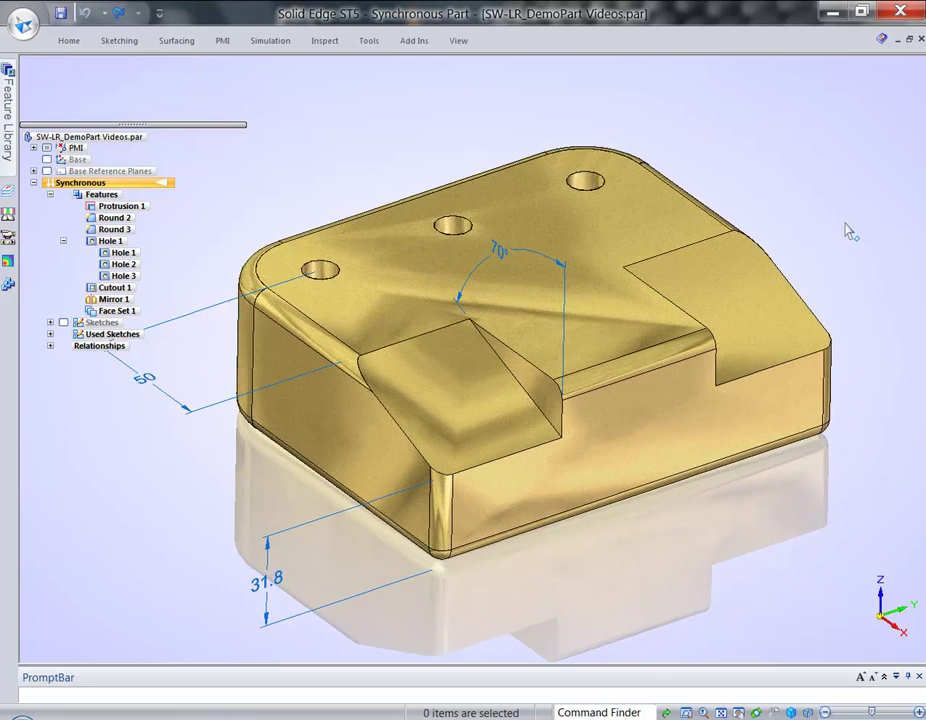
{"action": "scroll", "coordinate": [847, 230], "scroll_direction": "down", "scroll_amount": 1}
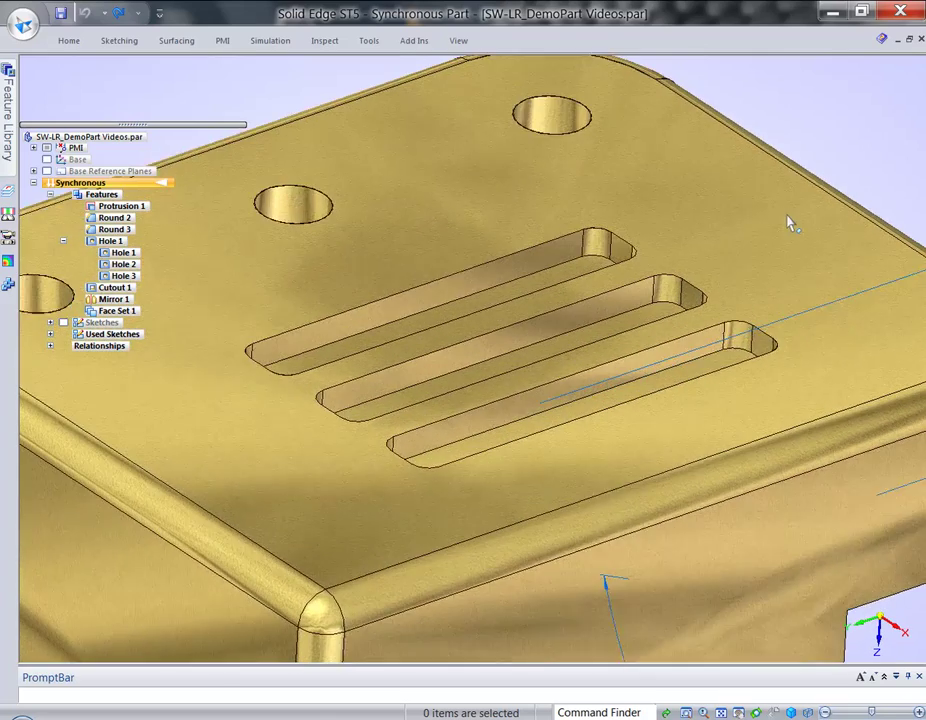
{"action": "left_click", "coordinate": [767, 337]}
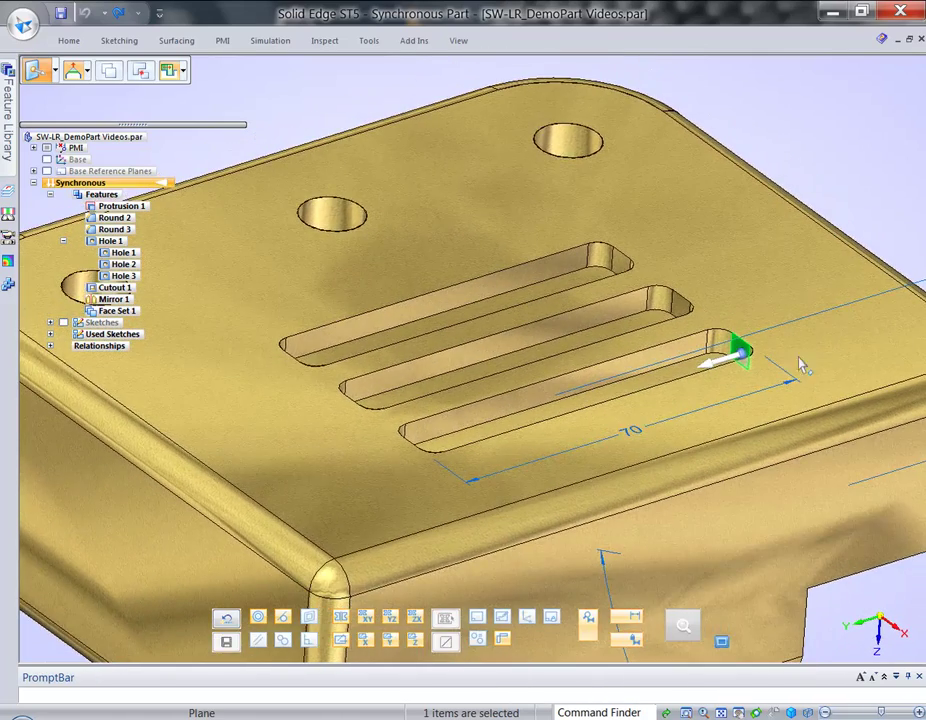
{"action": "left_click", "coordinate": [730, 365]}
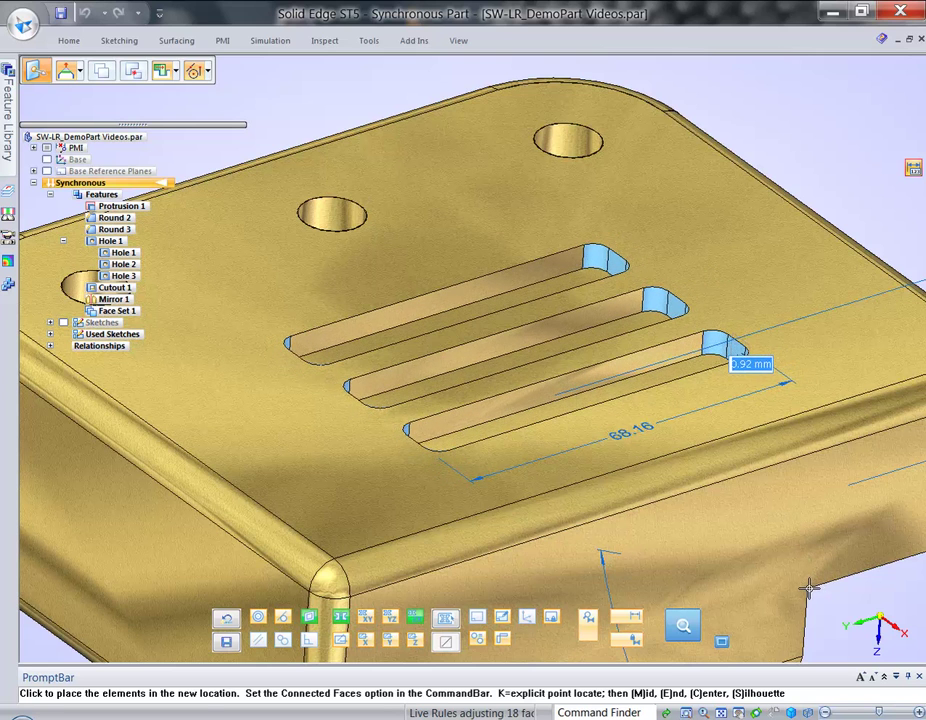
{"action": "left_click", "coordinate": [857, 611]}
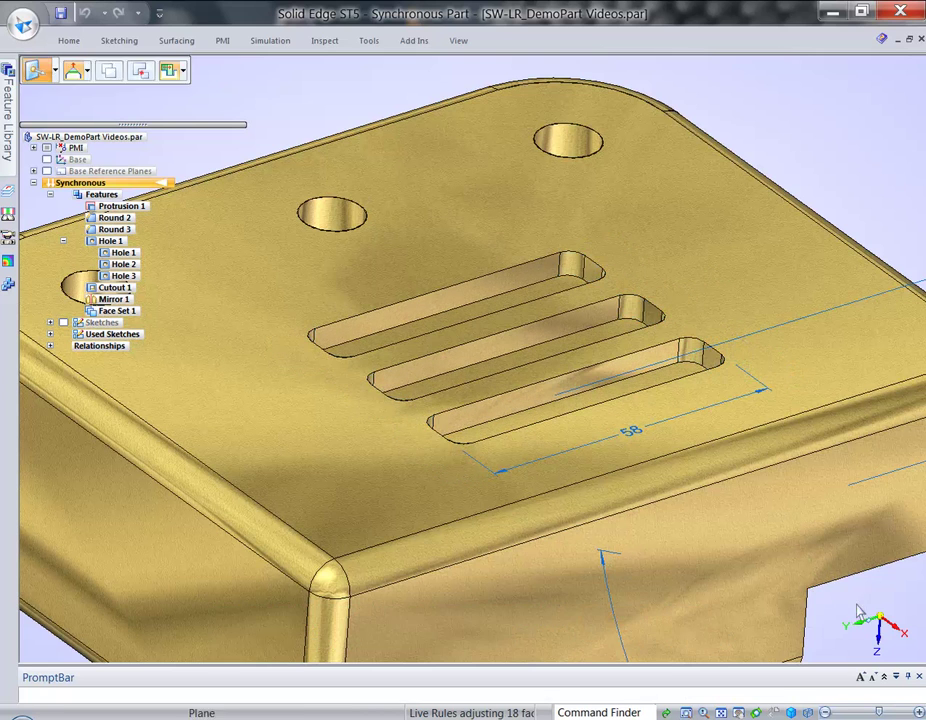
Start another move of the same slot's end face along its axis and vary the slot length dynamically.
{"action": "scroll", "coordinate": [850, 225], "scroll_direction": "up", "scroll_amount": 3}
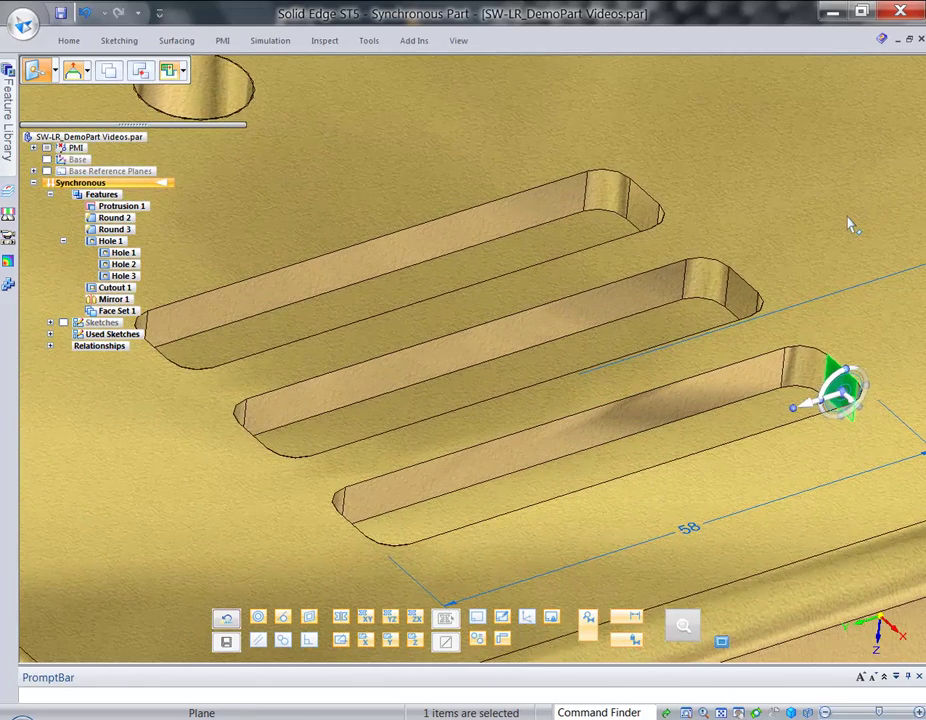
{"action": "scroll", "coordinate": [849, 224], "scroll_direction": "down", "scroll_amount": 2}
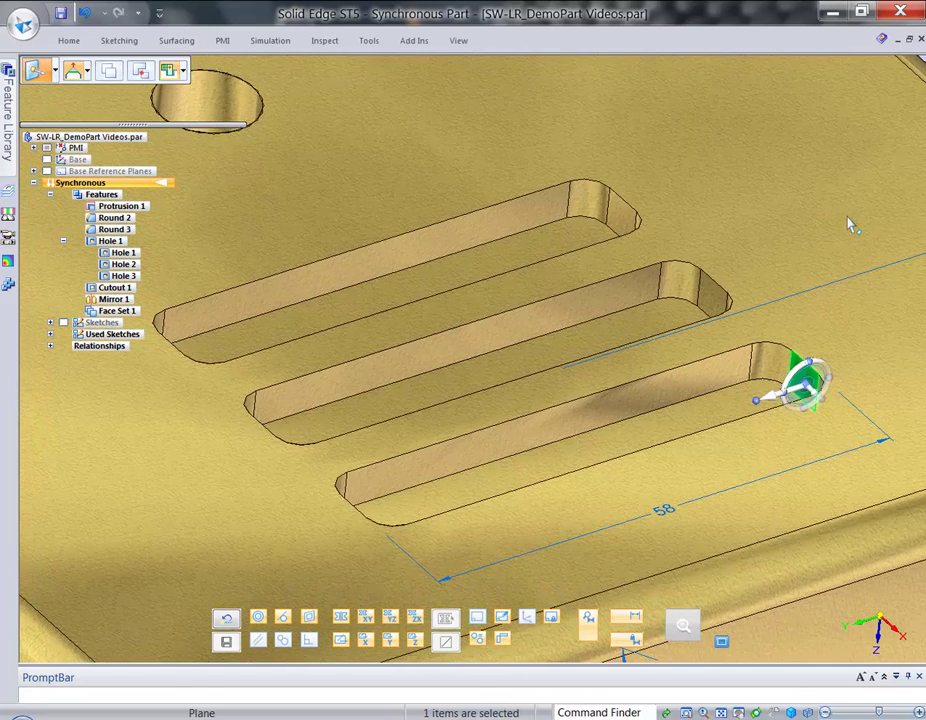
{"action": "left_click", "coordinate": [787, 398]}
{"action": "scroll", "coordinate": [796, 388], "scroll_direction": "down", "scroll_amount": 2}
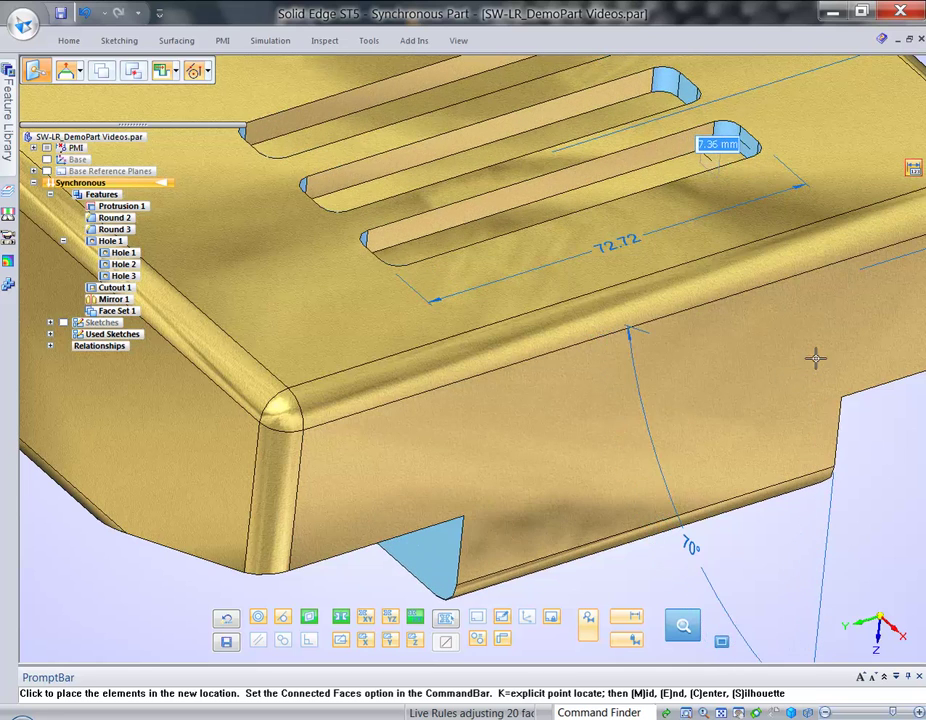
{"action": "scroll", "coordinate": [811, 363], "scroll_direction": "up", "scroll_amount": 4}
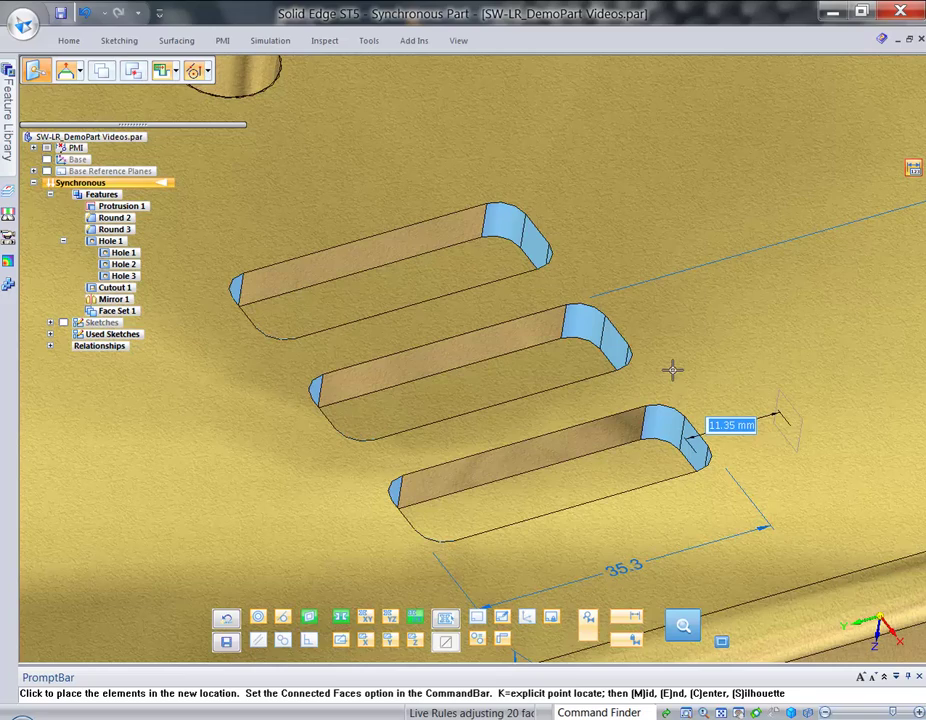
{"action": "scroll", "coordinate": [673, 369], "scroll_direction": "down", "scroll_amount": 3}
{"action": "scroll", "coordinate": [672, 325], "scroll_direction": "up", "scroll_amount": 5}
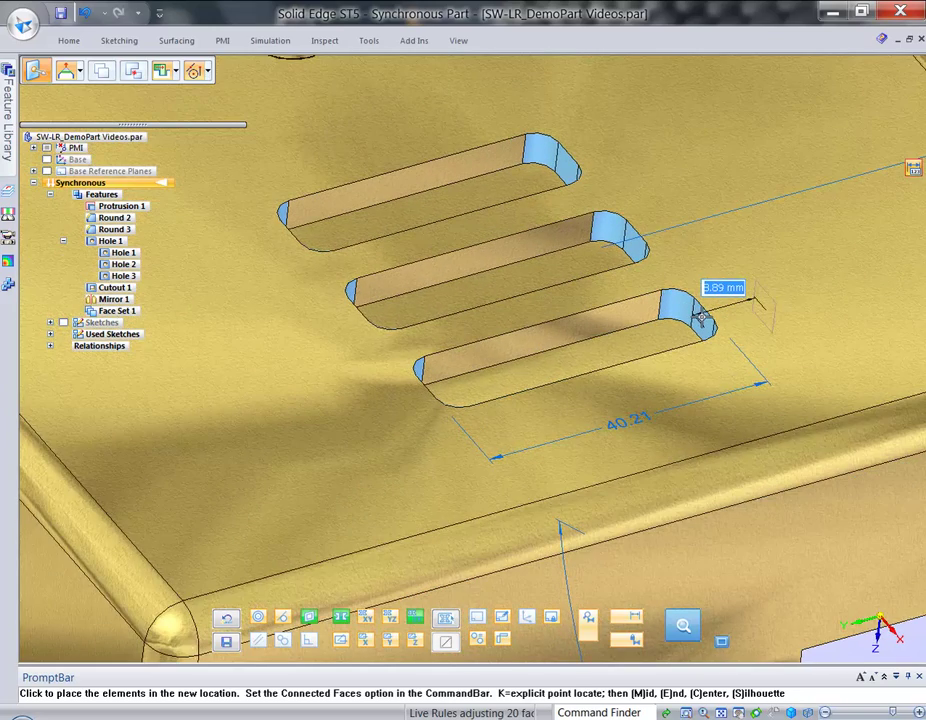
Open the Solution Manager and release the side faces of the two front cutouts from the move.
{"action": "left_click", "coordinate": [702, 317]}
{"action": "scroll", "coordinate": [850, 548], "scroll_direction": "down", "scroll_amount": 5}
{"action": "scroll", "coordinate": [857, 553], "scroll_direction": "up", "scroll_amount": 3}
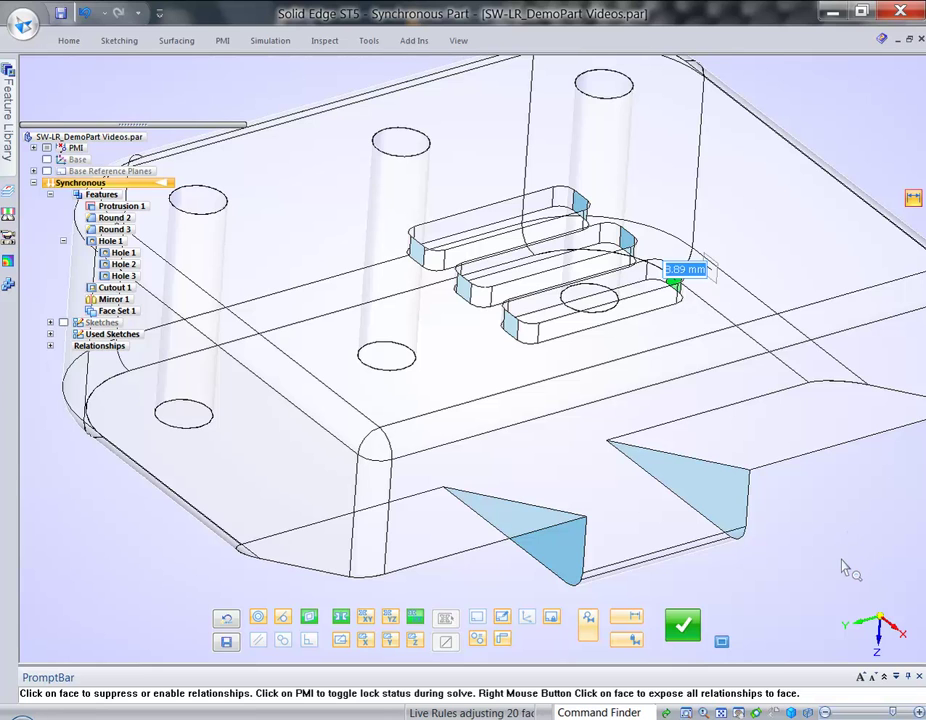
{"action": "left_click", "coordinate": [565, 555]}
{"action": "left_click", "coordinate": [725, 497]}
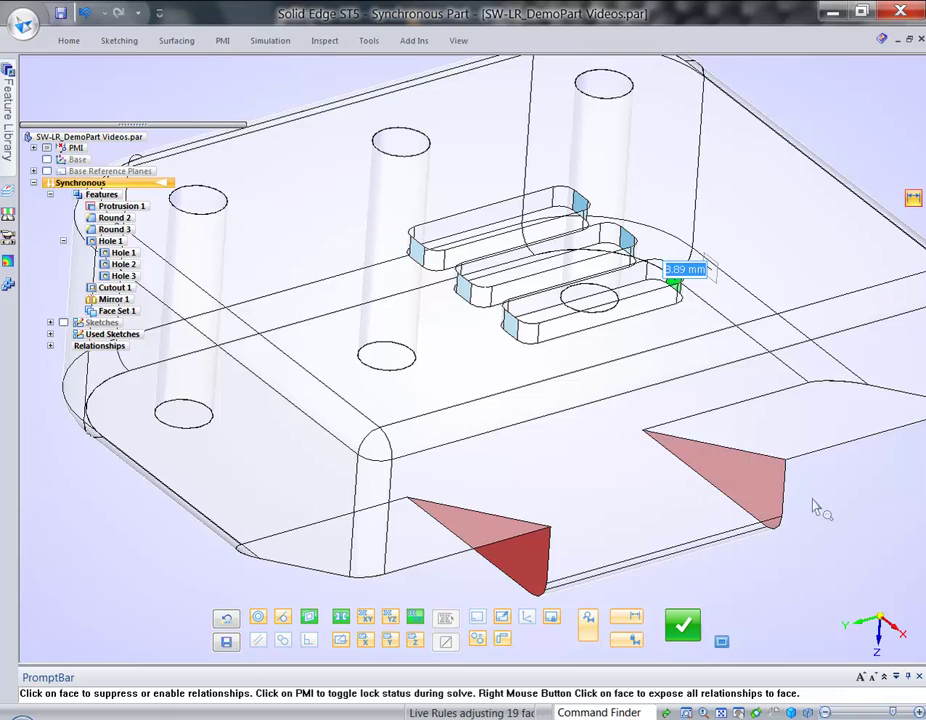
Release both end faces of the middle slot from the move in the Solution Manager.
{"action": "scroll", "coordinate": [837, 521], "scroll_direction": "up", "scroll_amount": 3}
{"action": "scroll", "coordinate": [834, 513], "scroll_direction": "up", "scroll_amount": 1}
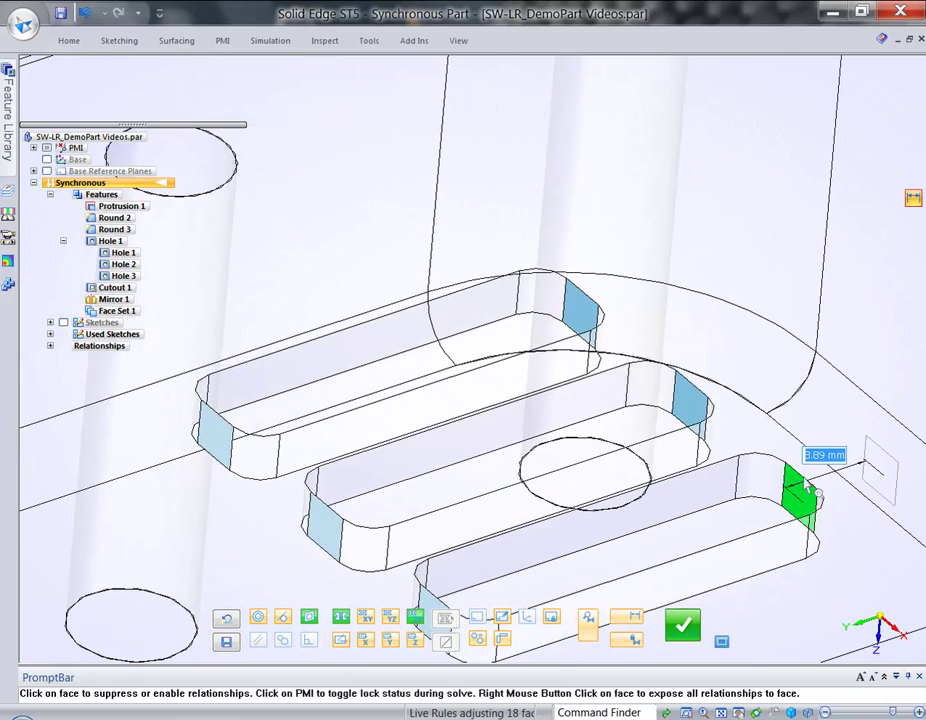
{"action": "left_click", "coordinate": [689, 410]}
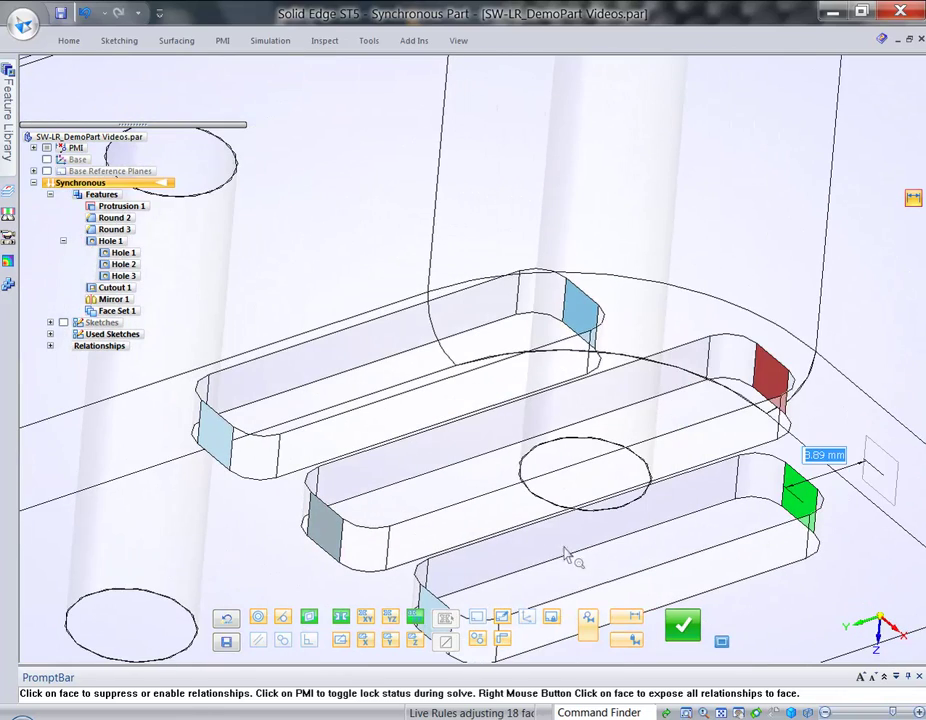
{"action": "left_click", "coordinate": [327, 545]}
{"action": "scroll", "coordinate": [595, 553], "scroll_direction": "down", "scroll_amount": 5}
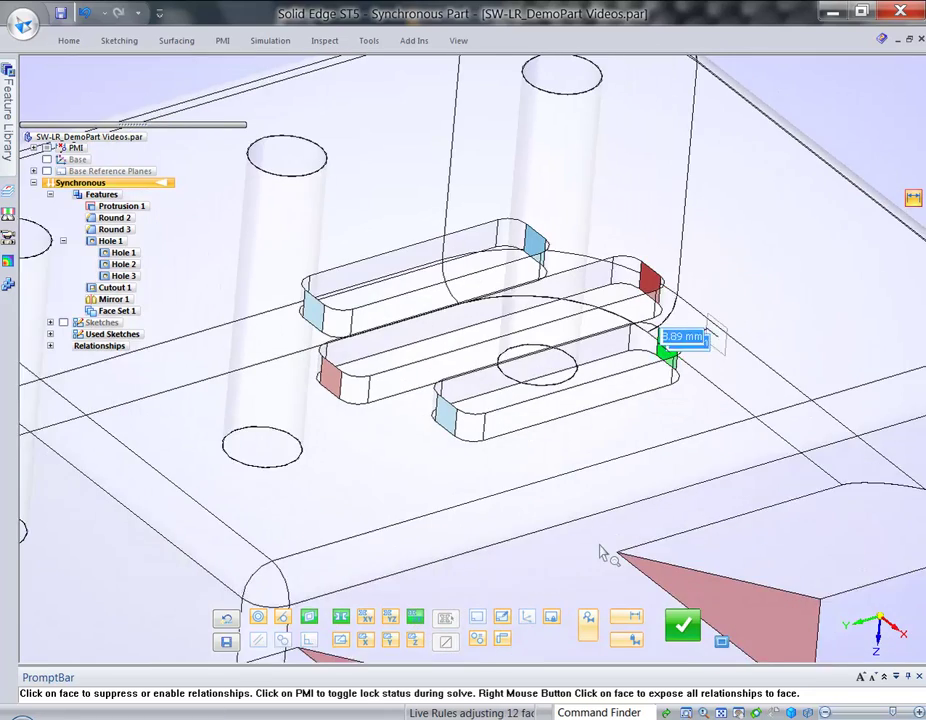
Accept the solution, place the end face so the outer slots are about 76 mm long, and clear the selection.
{"action": "right_click", "coordinate": [710, 364]}
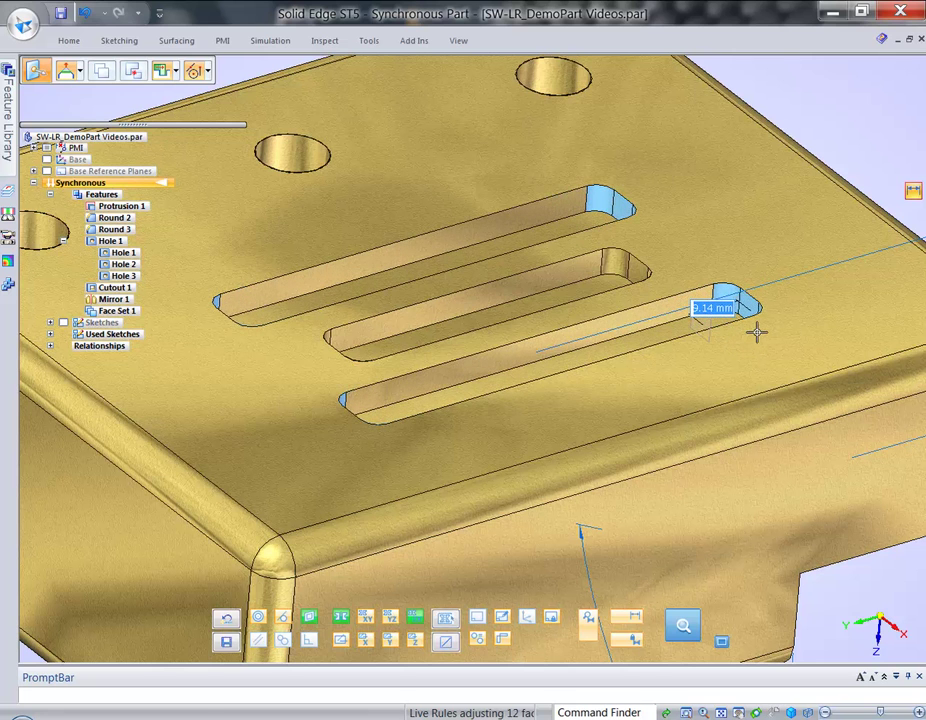
{"action": "left_click", "coordinate": [851, 436]}
{"action": "left_click", "coordinate": [855, 447]}
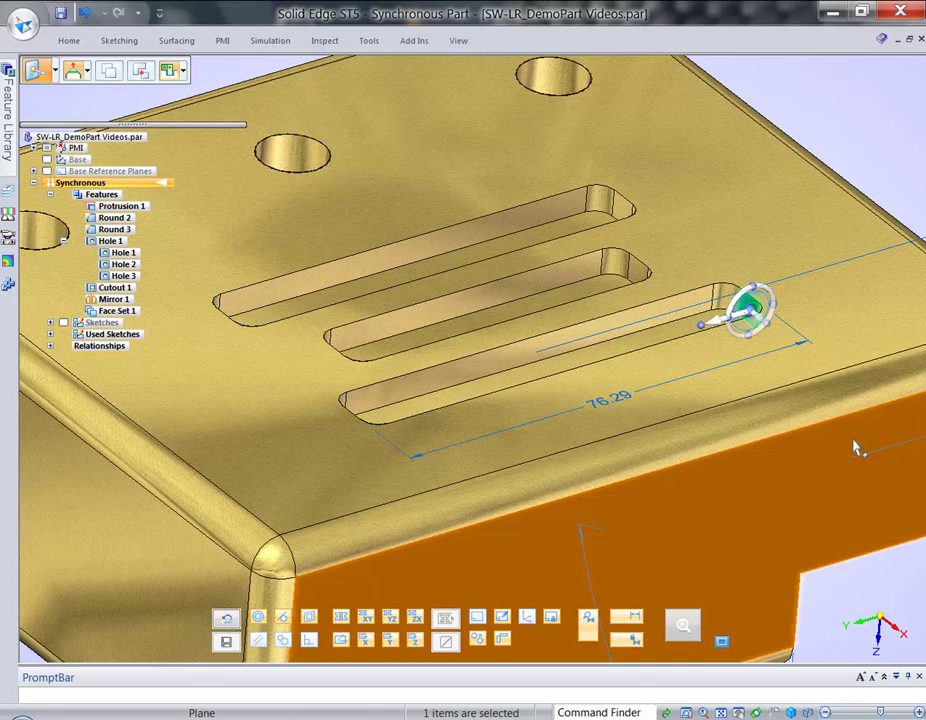
{"action": "key", "text": "Escape"}
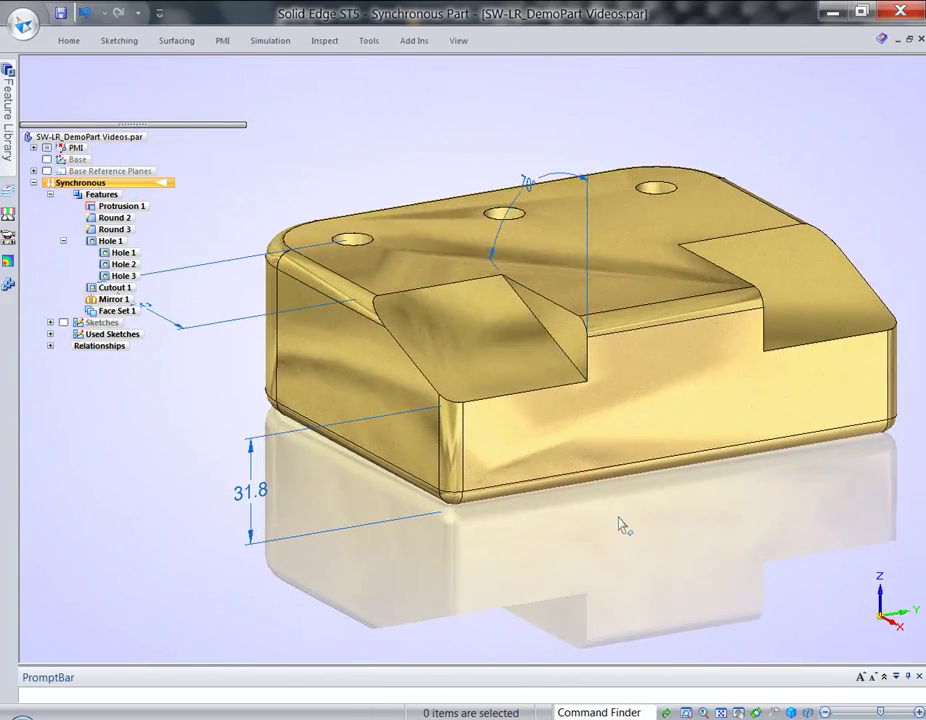
Show Sketch 8 and move the whole sketch up 45 mm onto the part's top face.
{"action": "left_click", "coordinate": [51, 323]}
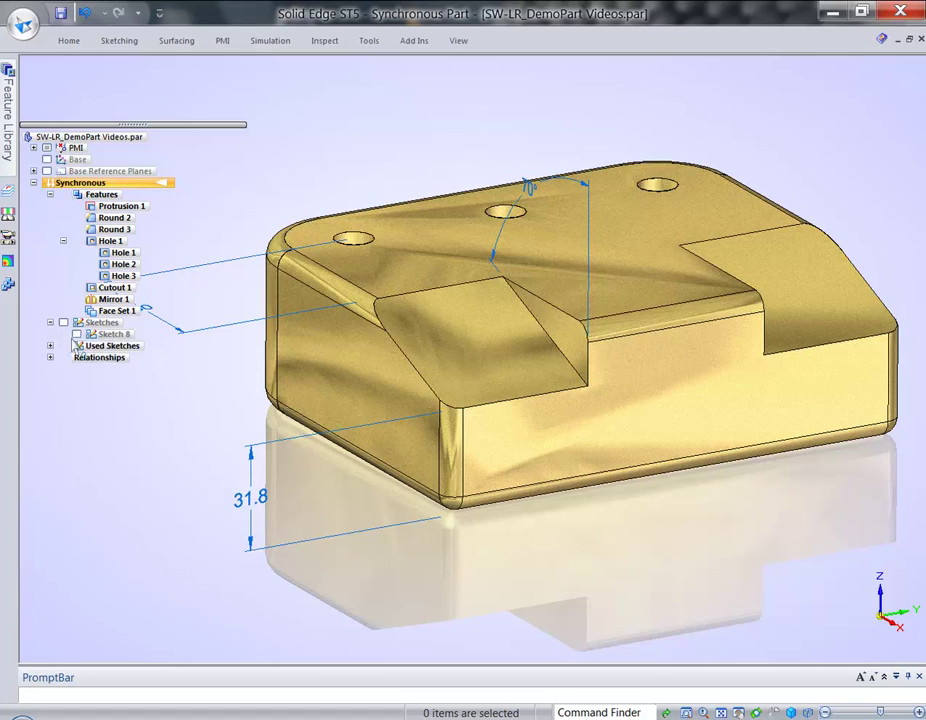
{"action": "left_click", "coordinate": [77, 334]}
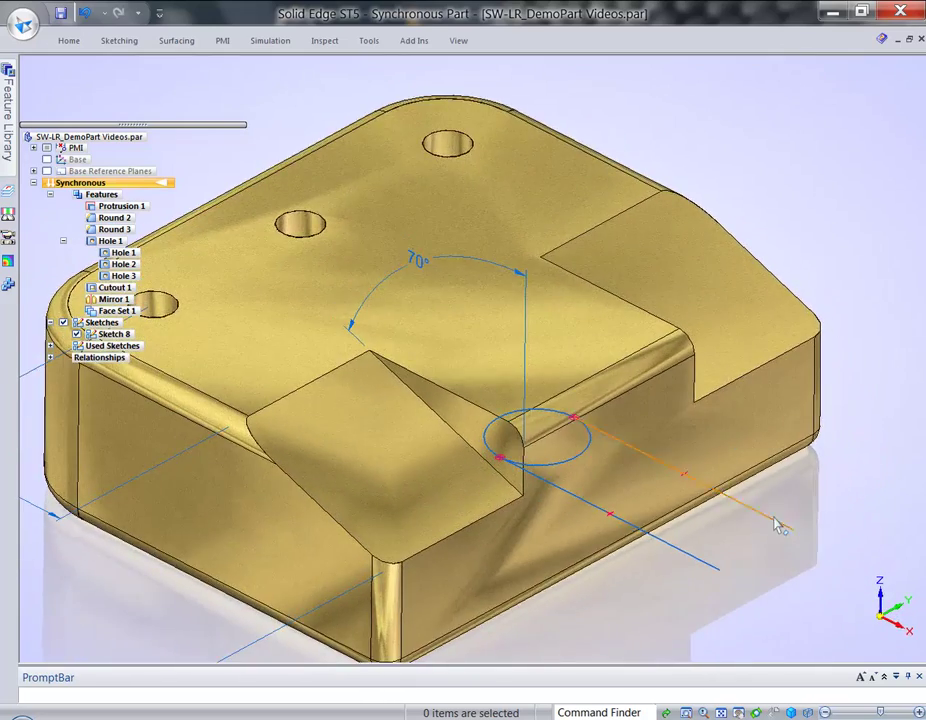
{"action": "right_click", "coordinate": [775, 521]}
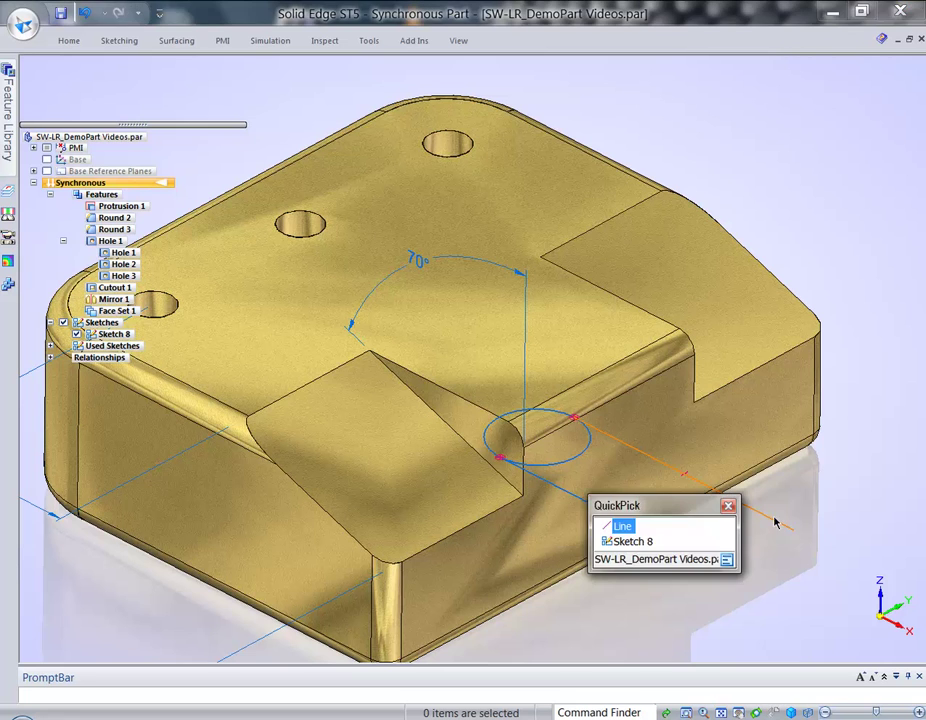
{"action": "left_click", "coordinate": [634, 541]}
{"action": "left_click", "coordinate": [643, 470]}
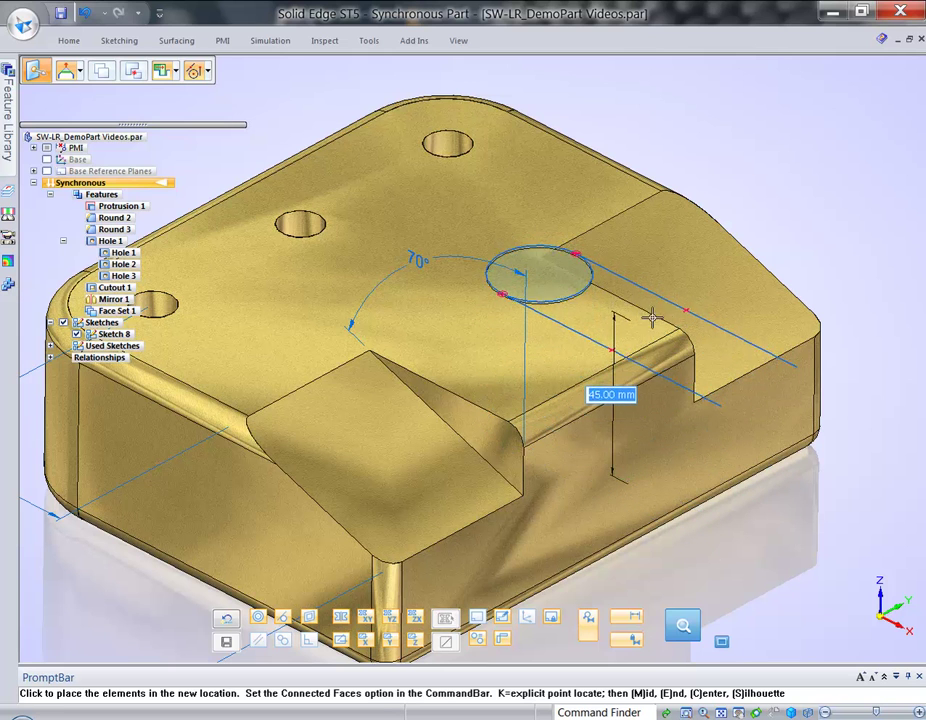
{"action": "left_click", "coordinate": [612, 291]}
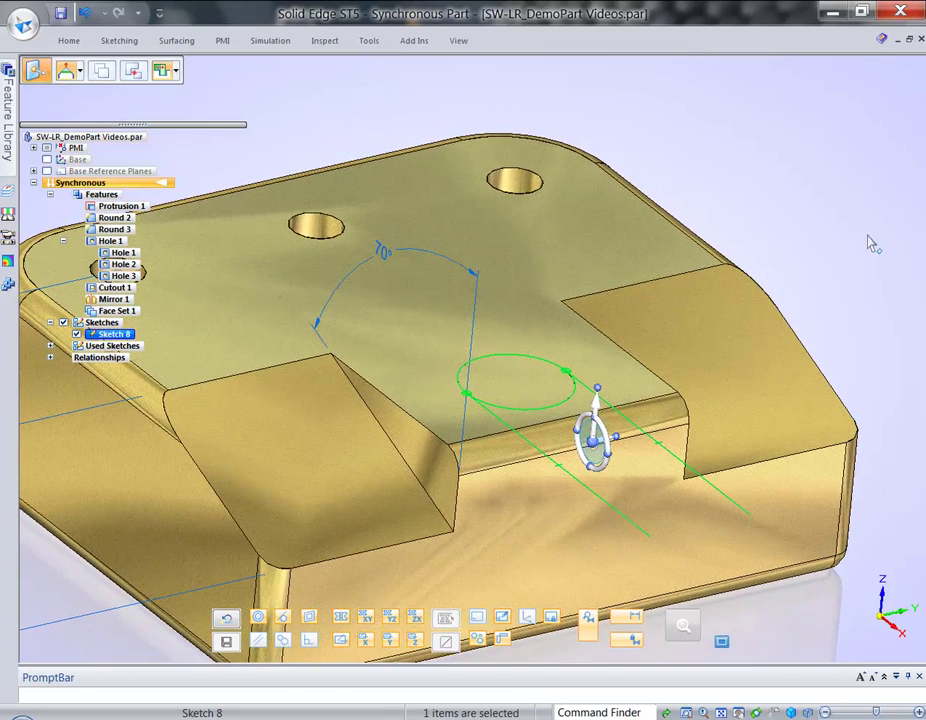
{"action": "left_click", "coordinate": [863, 265]}
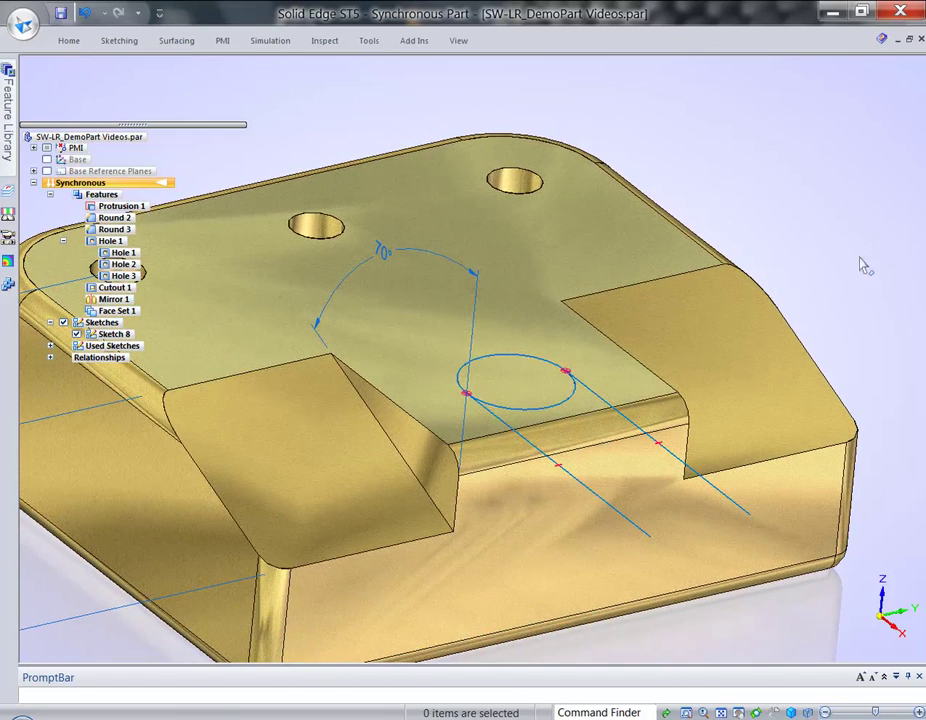
Start extruding the circle and adjoining front region of Sketch 8, with the profile option set to Open.
{"action": "left_click", "coordinate": [529, 384]}
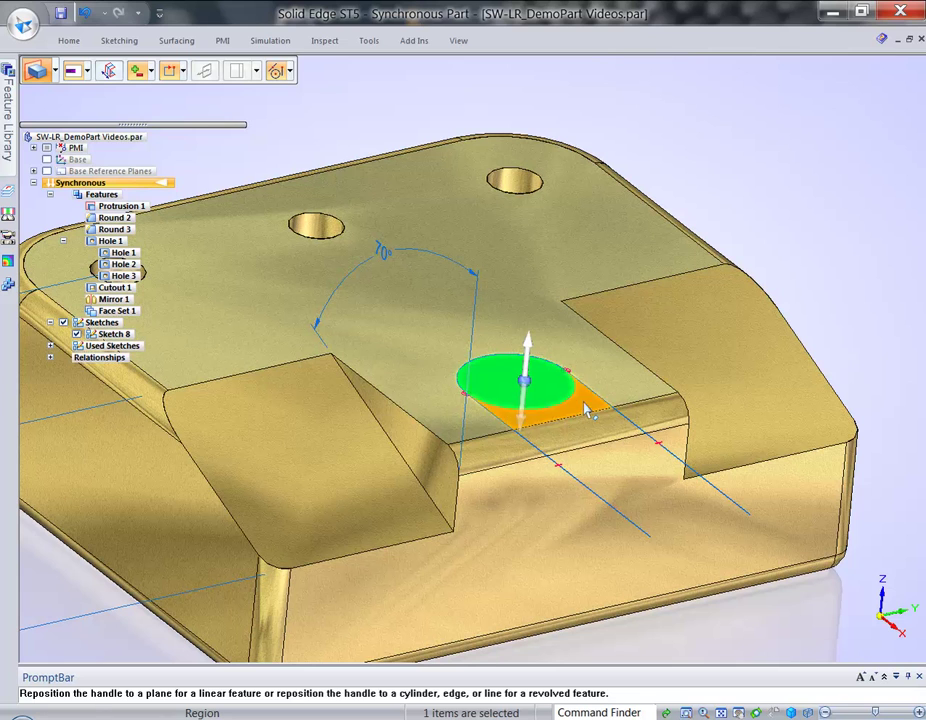
{"action": "left_click", "coordinate": [529, 362]}
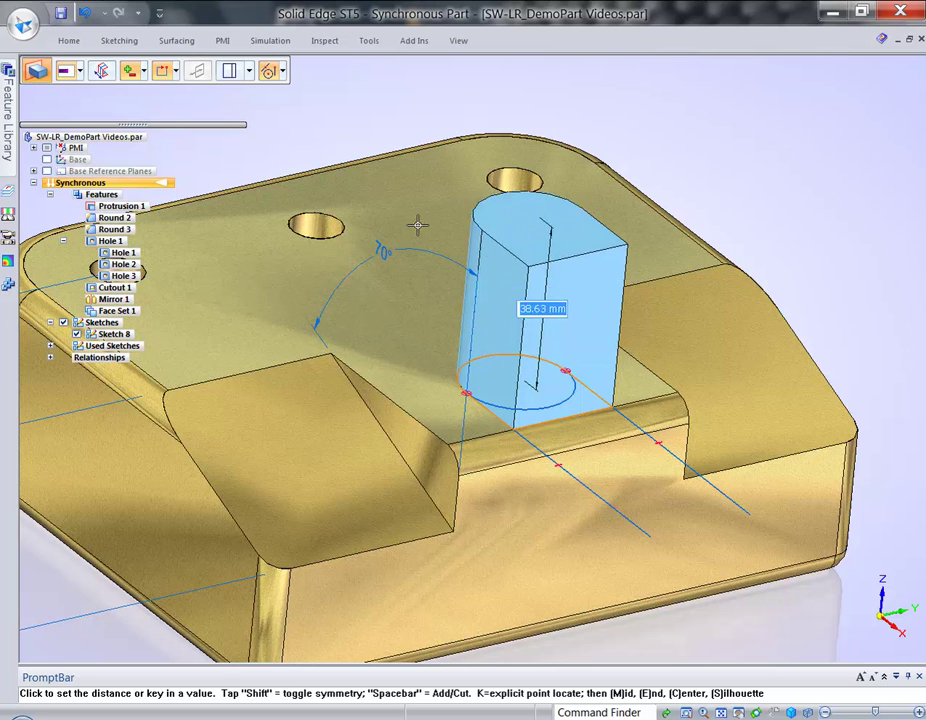
{"action": "left_click", "coordinate": [175, 72]}
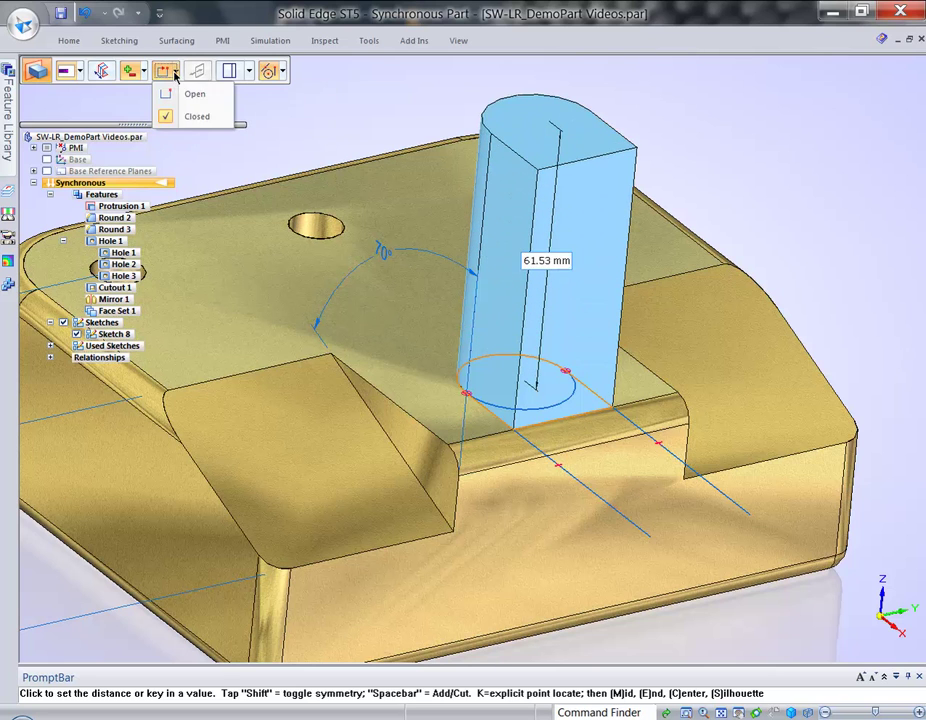
{"action": "left_click", "coordinate": [181, 98]}
{"action": "right_click", "coordinate": [478, 417]}
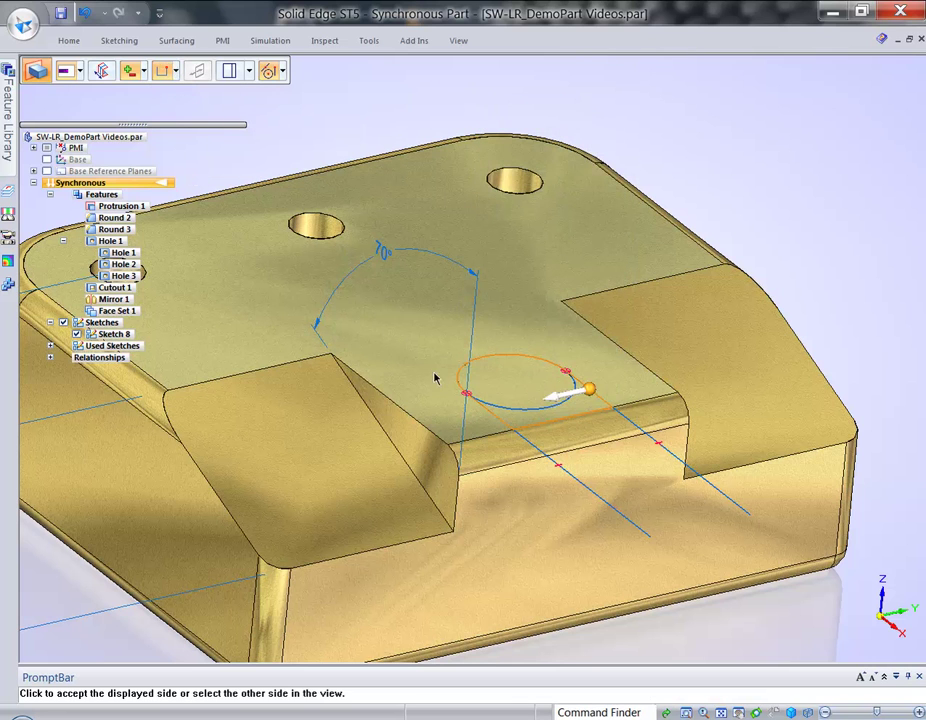
Accept the inner side, cut the rounded slot down to the lower corner of the adjacent angled cutout, and restore the isometric view.
{"action": "left_click", "coordinate": [583, 395]}
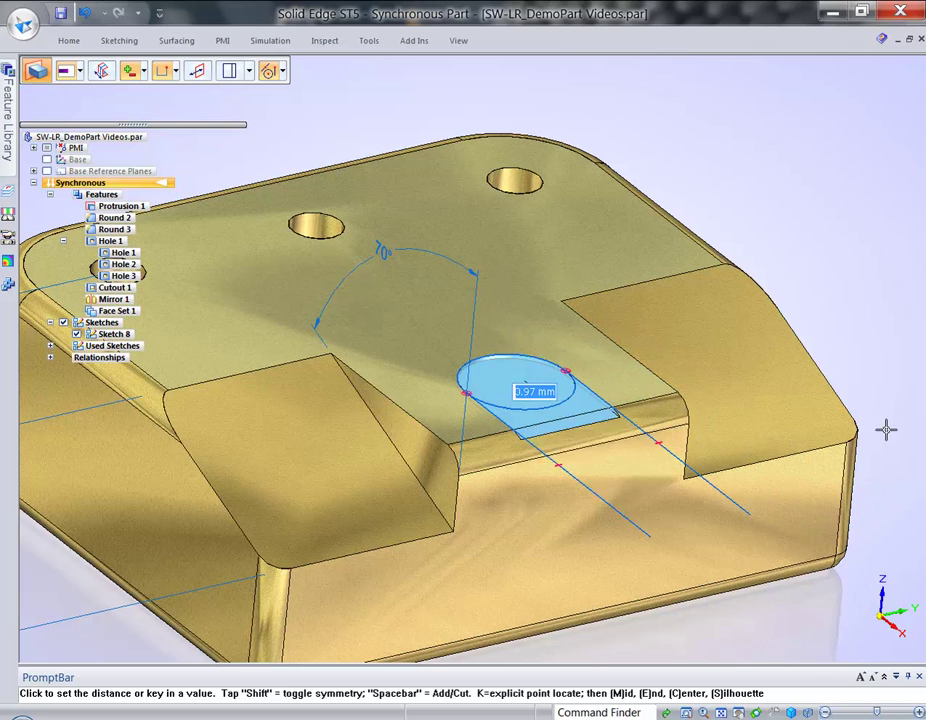
{"action": "left_click", "coordinate": [685, 478]}
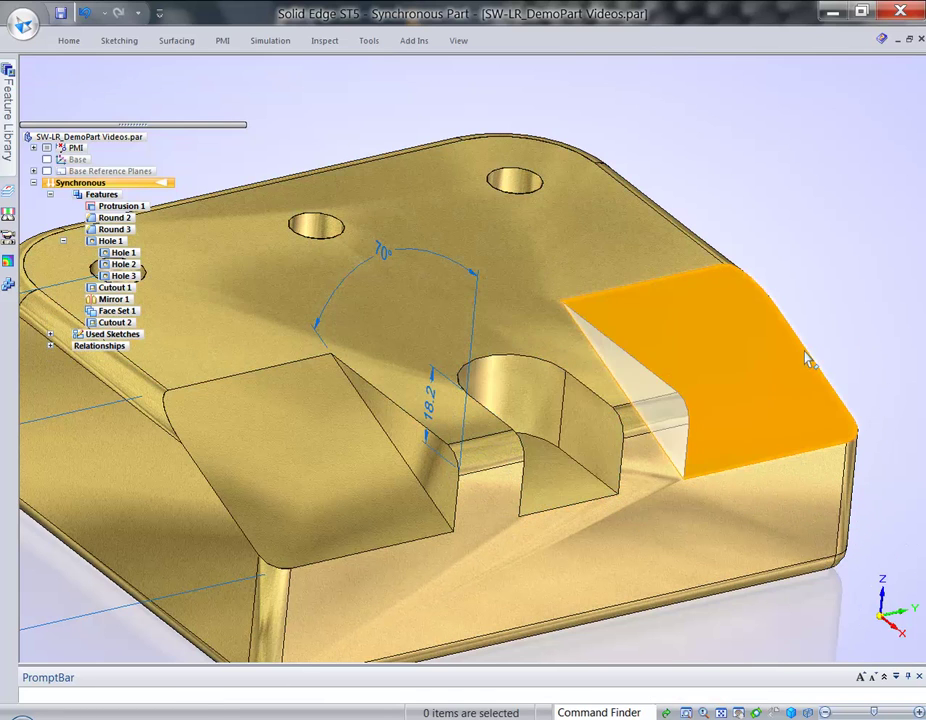
{"action": "middle_click_drag", "start_coordinate": [805, 362], "coordinate": [805, 360]}
{"action": "key", "text": "ctrl+i"}
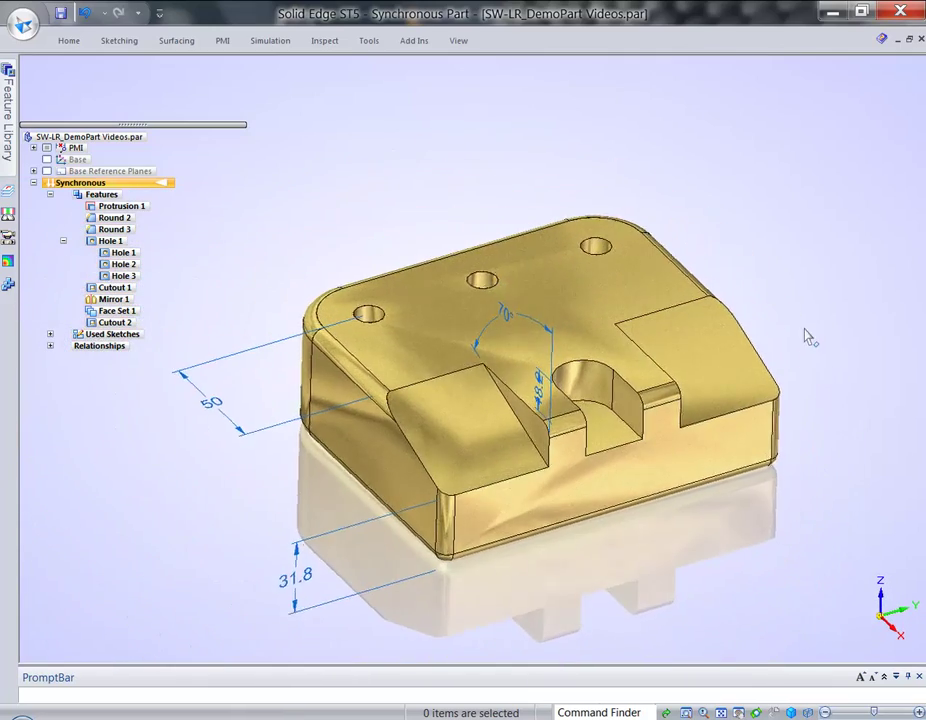